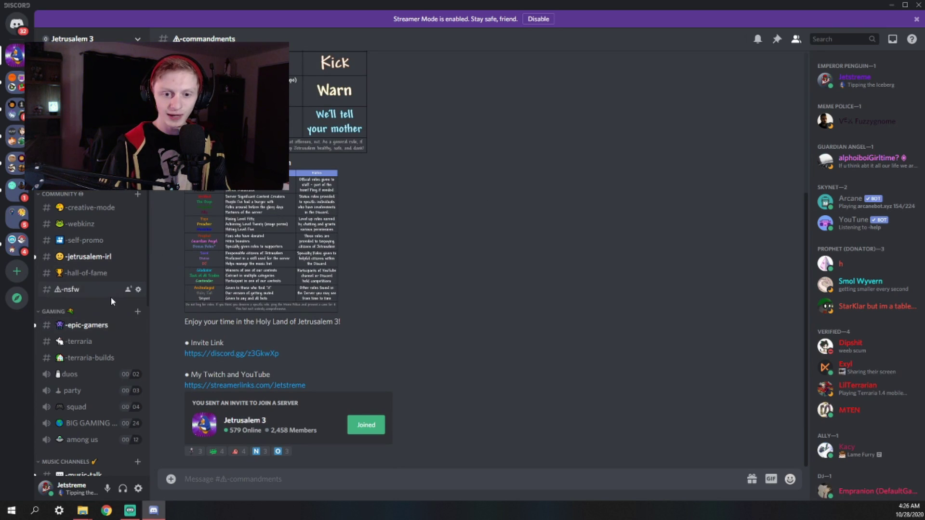
Scroll through the images in #business-men-with-katanas, then switch to #-chit-chat.
{"action": "scroll", "coordinate": [111, 297], "scroll_direction": "up", "scroll_amount": 4}
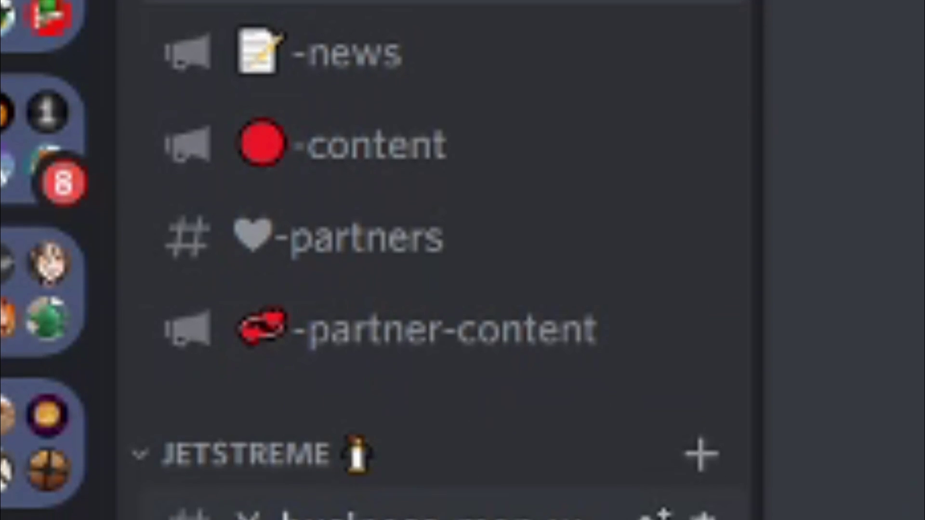
{"action": "left_click", "coordinate": [433, 491]}
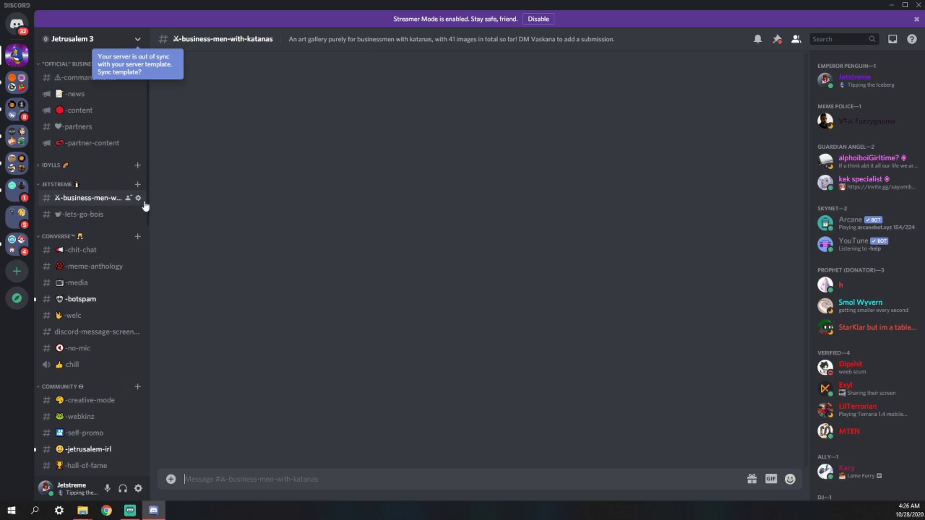
{"action": "scroll", "coordinate": [464, 360], "scroll_direction": "up", "scroll_amount": 15}
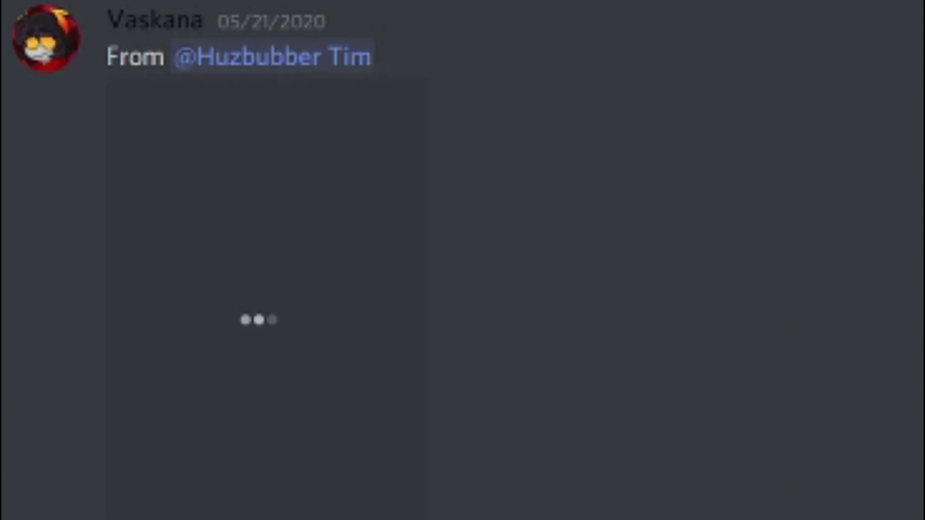
{"action": "scroll", "coordinate": [462, 260], "scroll_direction": "up", "scroll_amount": 15}
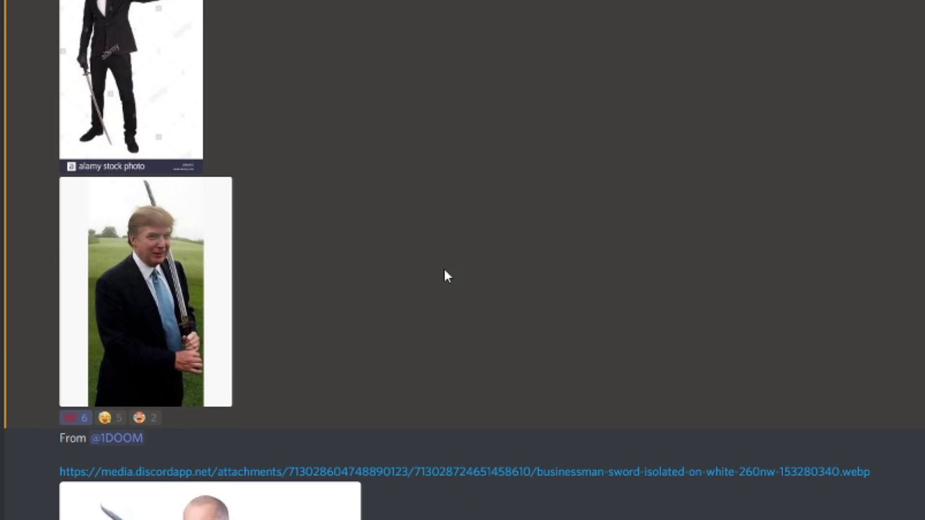
{"action": "scroll", "coordinate": [410, 281], "scroll_direction": "up", "scroll_amount": 8}
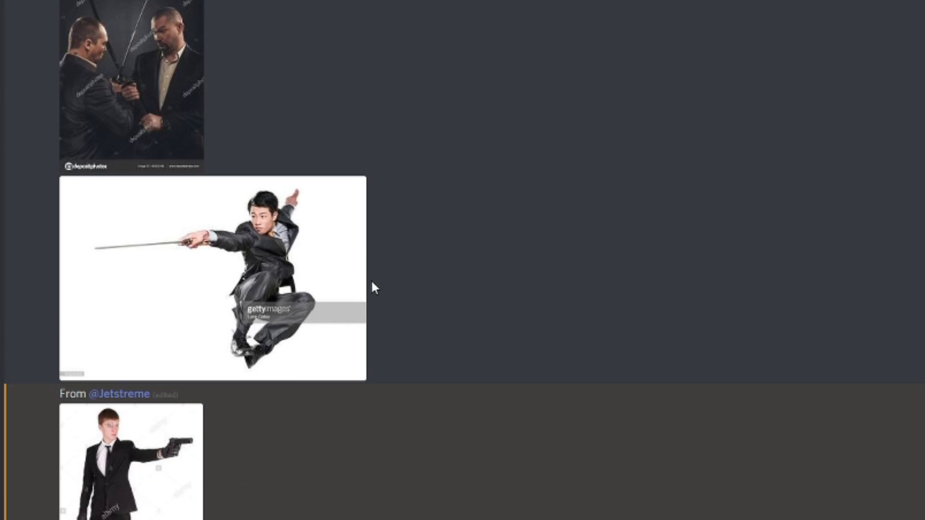
{"action": "scroll", "coordinate": [794, 415], "scroll_direction": "down", "scroll_amount": 15}
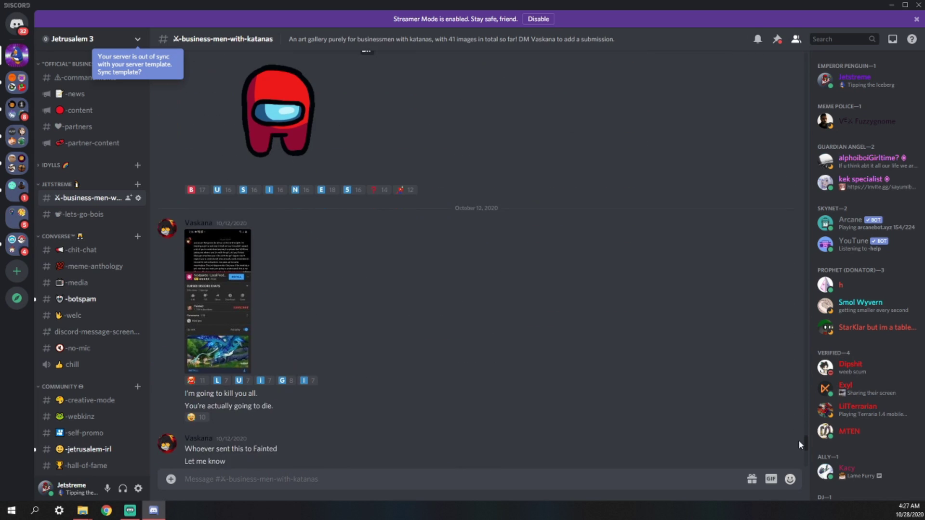
{"action": "scroll", "coordinate": [304, 187], "scroll_direction": "down", "scroll_amount": 10}
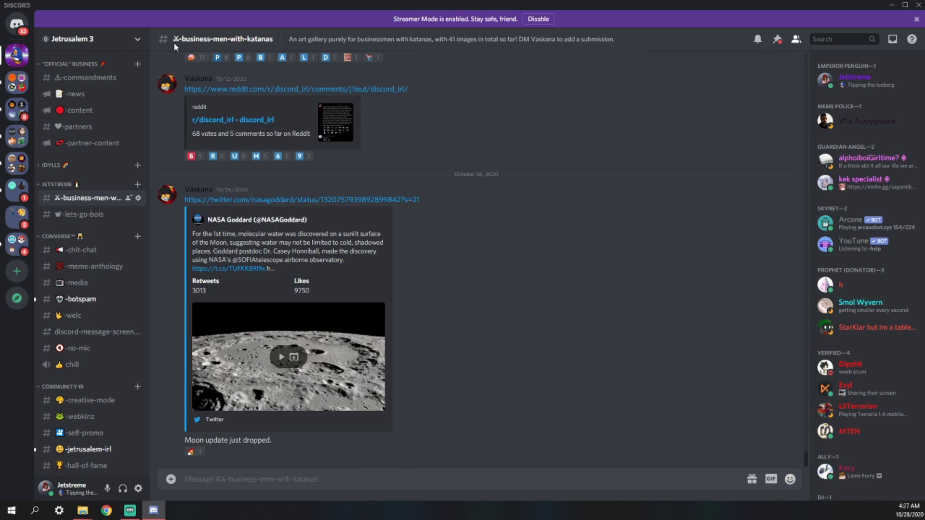
{"action": "left_click", "coordinate": [101, 253]}
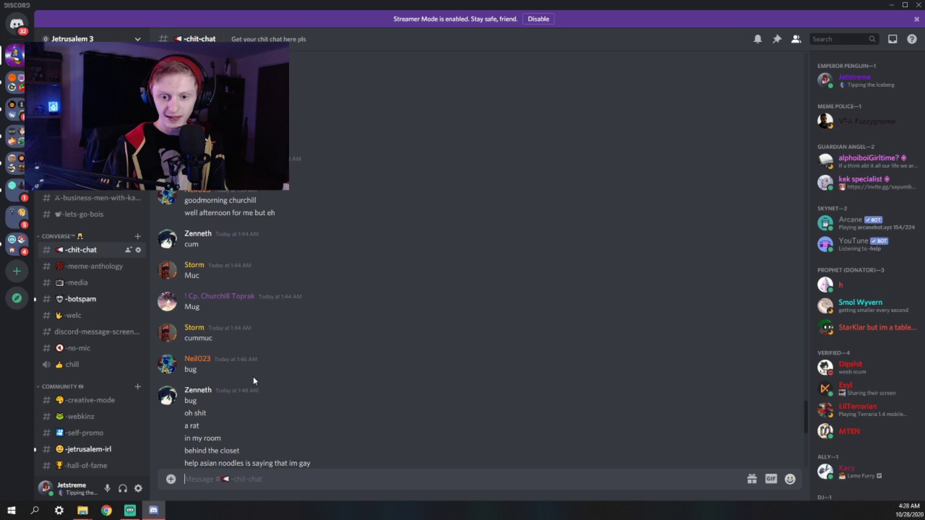
{"action": "scroll", "coordinate": [262, 362], "scroll_direction": "up", "scroll_amount": 3}
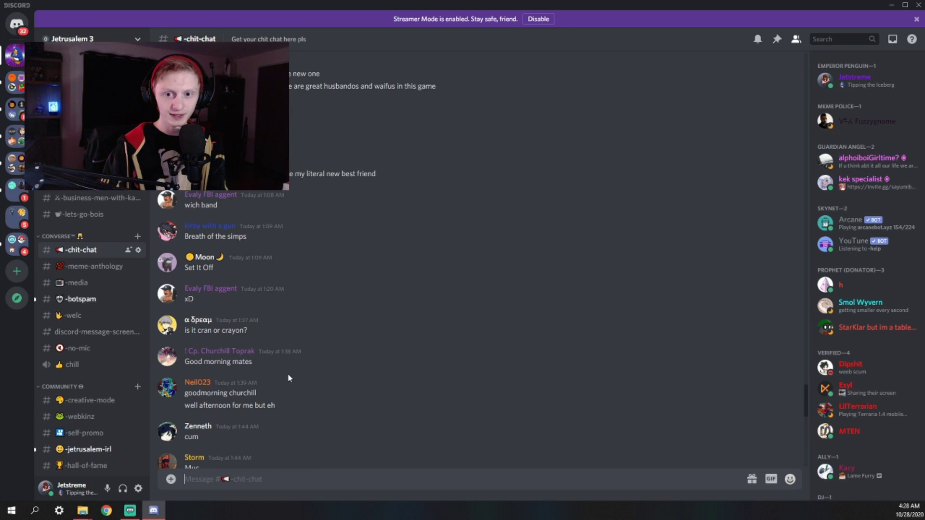
{"action": "scroll", "coordinate": [288, 374], "scroll_direction": "down", "scroll_amount": 15}
{"action": "type", "text": "@"}
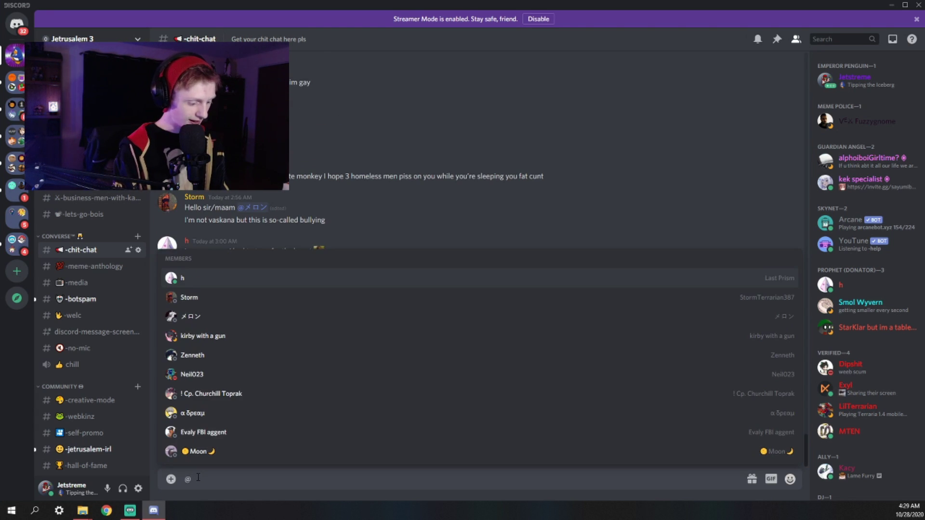
{"action": "type", "text": "everyone"}
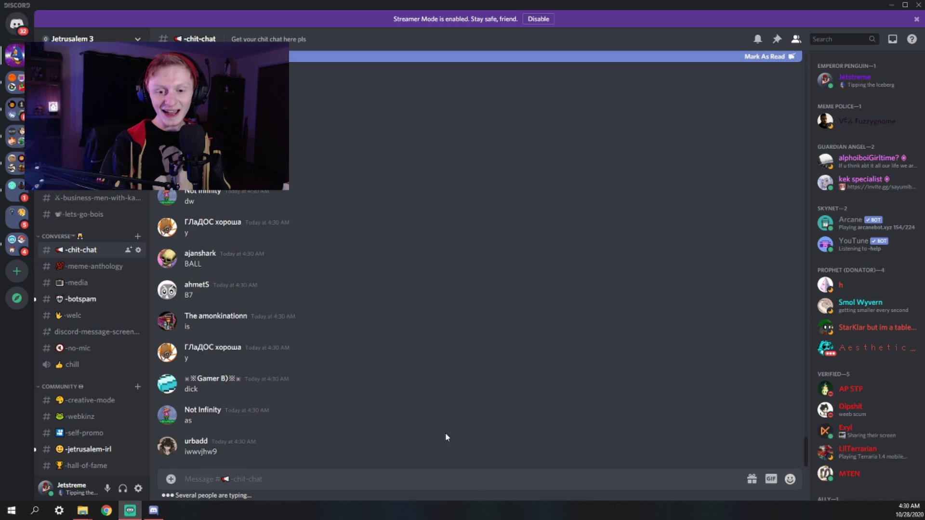
{"action": "left_click", "coordinate": [231, 454]}
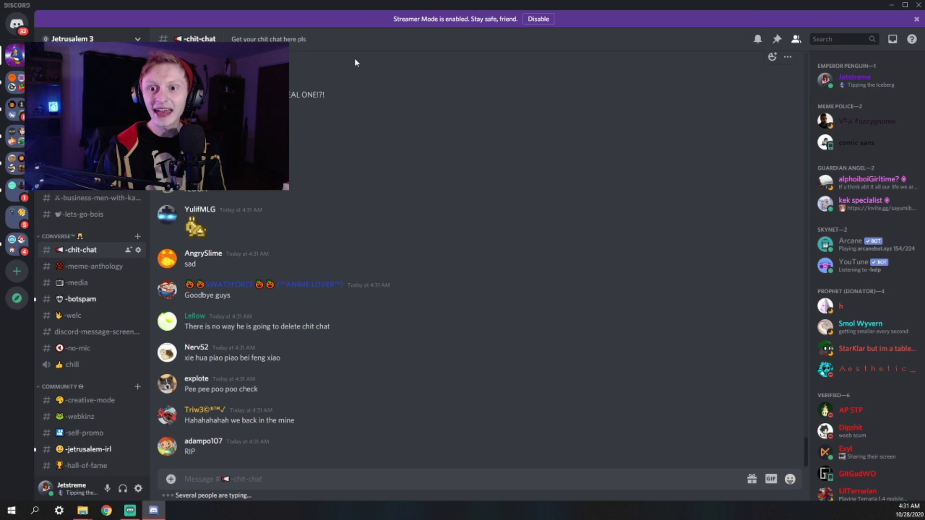
Scroll up and back down through the latest #-chit-chat messages.
{"action": "scroll", "coordinate": [520, 245], "scroll_direction": "up", "scroll_amount": 5}
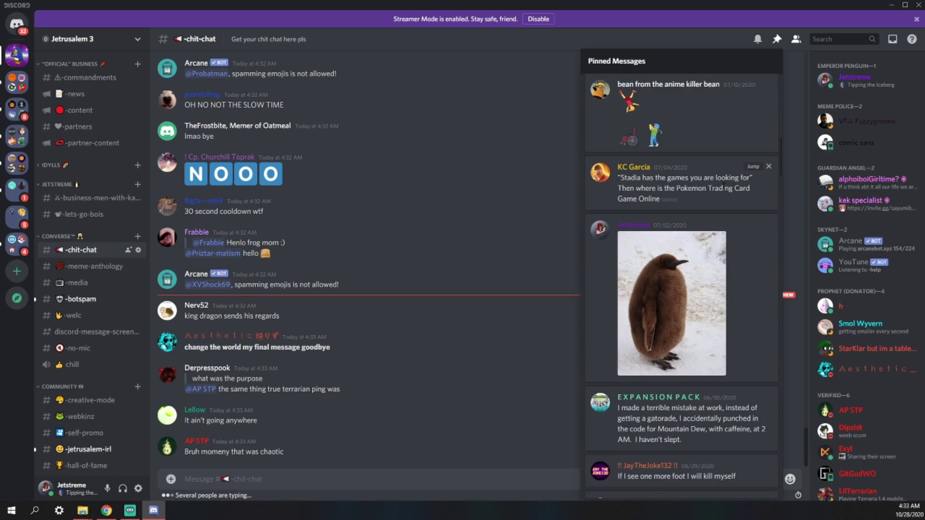
{"action": "scroll", "coordinate": [720, 197], "scroll_direction": "down", "scroll_amount": 5}
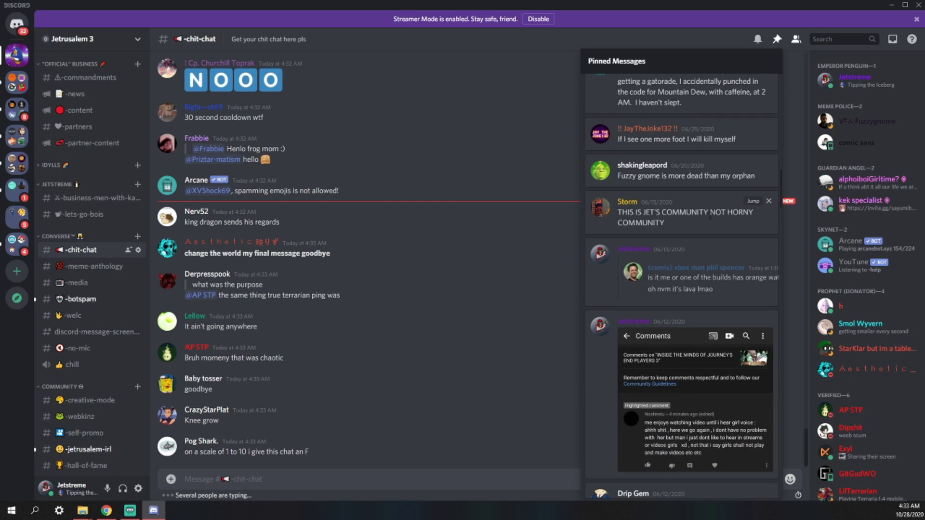
View the pinned British-people meme and purple penguin image at full size.
{"action": "left_click", "coordinate": [704, 226]}
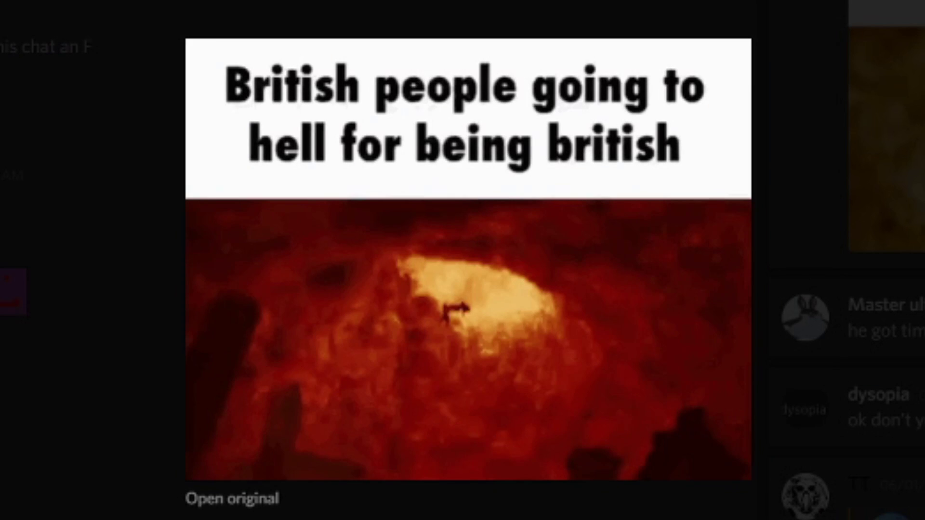
{"action": "key", "text": "Escape"}
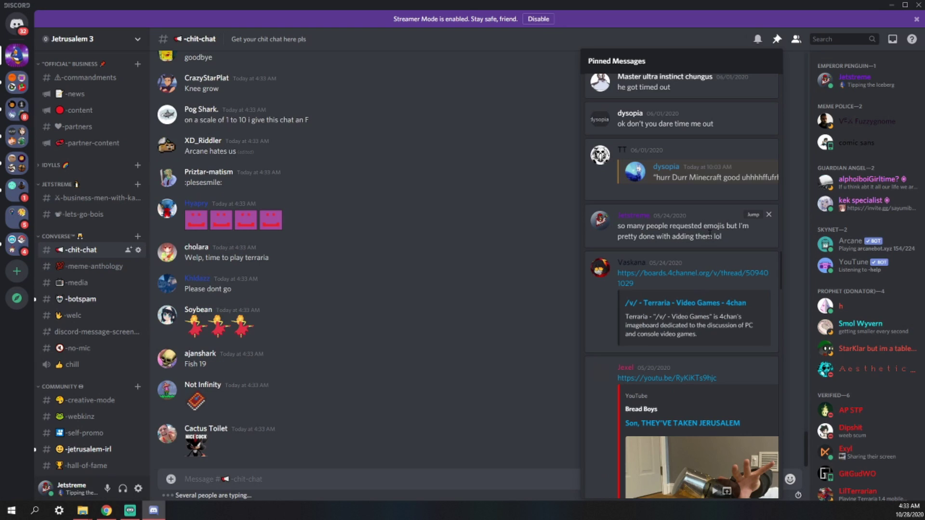
{"action": "scroll", "coordinate": [709, 235], "scroll_direction": "down", "scroll_amount": 10}
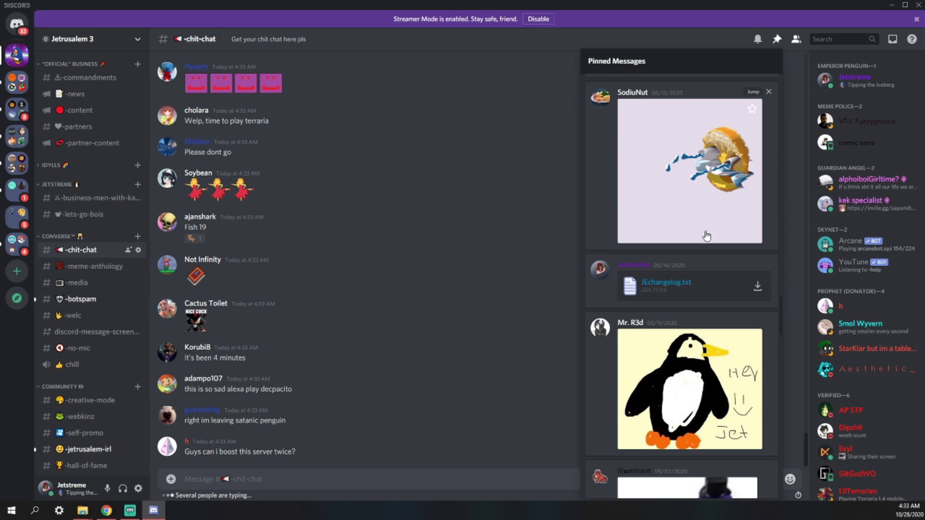
{"action": "scroll", "coordinate": [706, 235], "scroll_direction": "down", "scroll_amount": 12}
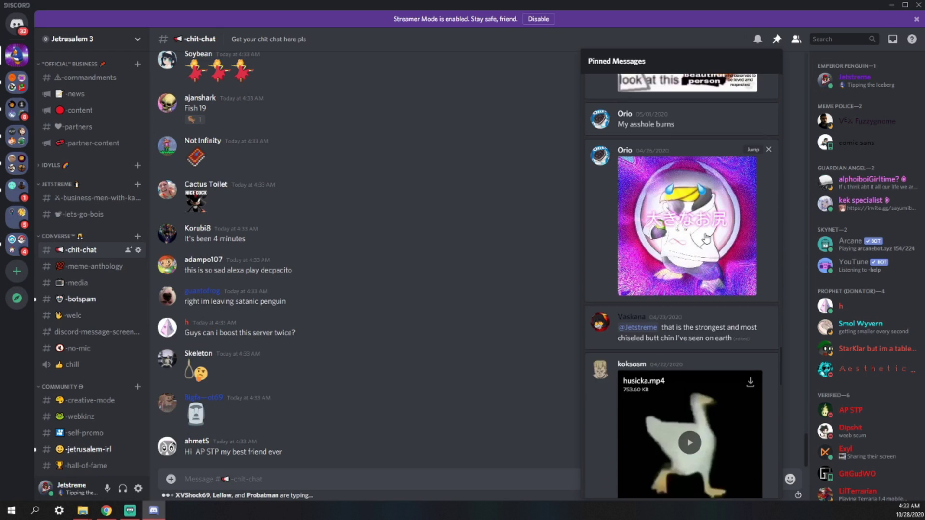
{"action": "left_click", "coordinate": [706, 231]}
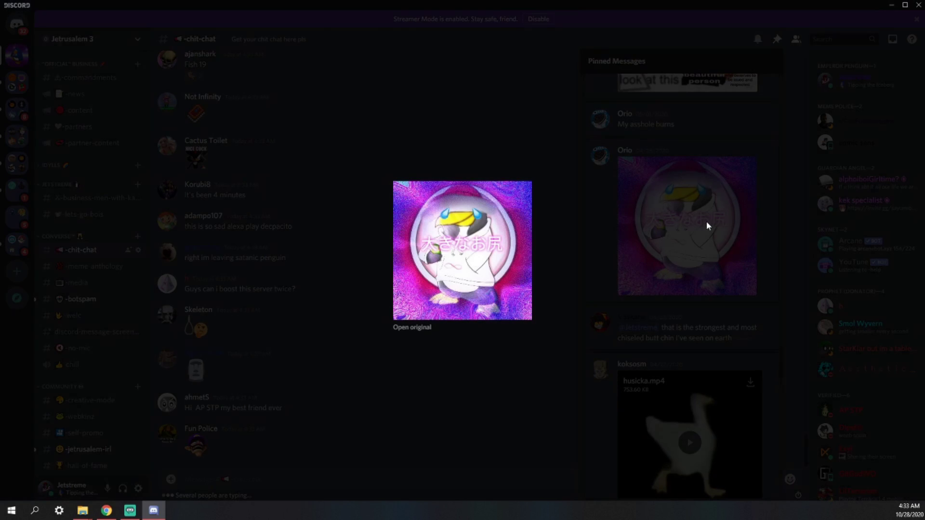
{"action": "left_click", "coordinate": [643, 302]}
Enlarge the pinned pixel-art penguin, then jump to the pinned Raid Shadow Legends message.
{"action": "scroll", "coordinate": [737, 270], "scroll_direction": "down", "scroll_amount": 7}
{"action": "scroll", "coordinate": [688, 308], "scroll_direction": "down", "scroll_amount": 8}
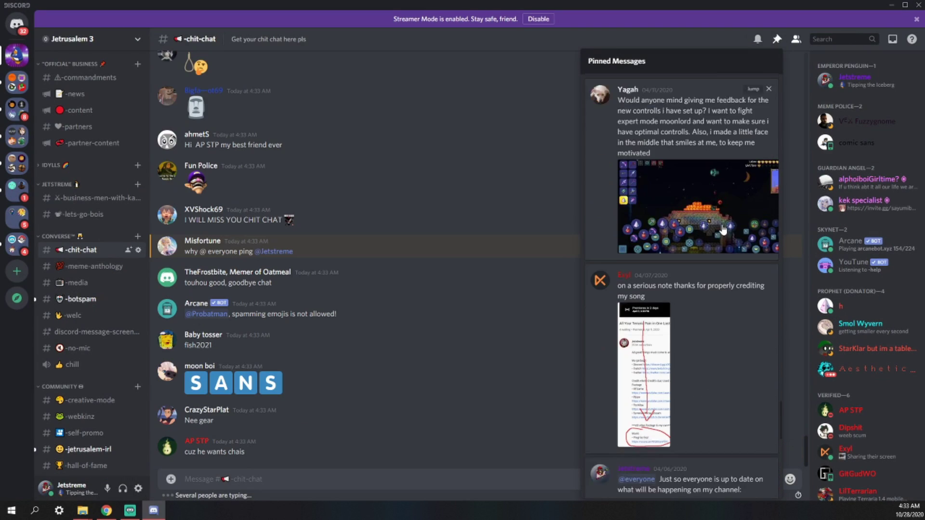
{"action": "scroll", "coordinate": [698, 244], "scroll_direction": "down", "scroll_amount": 10}
{"action": "left_click", "coordinate": [699, 337]}
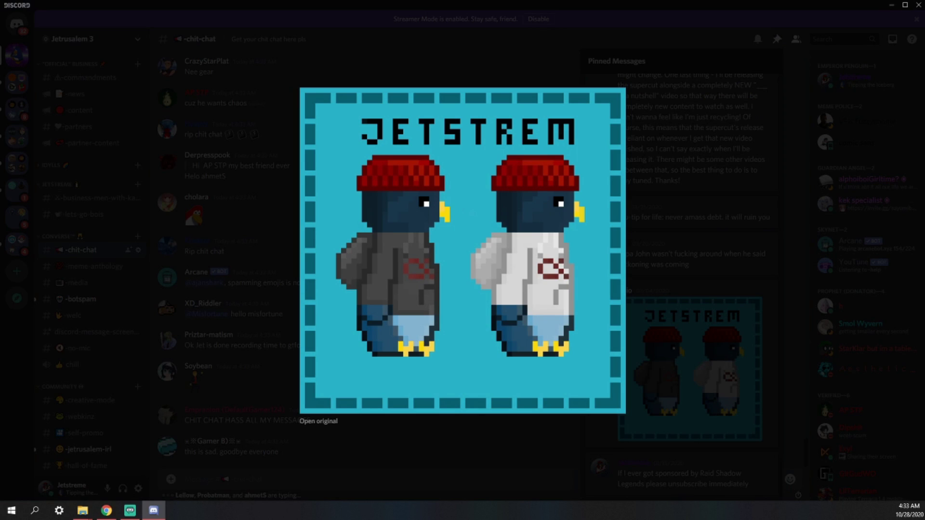
{"action": "left_click", "coordinate": [731, 294]}
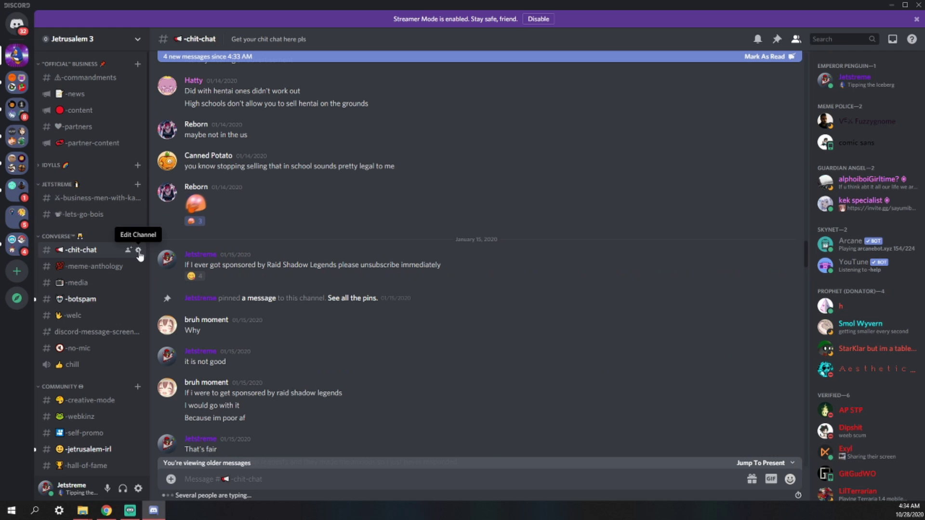
{"action": "left_click", "coordinate": [101, 248]}
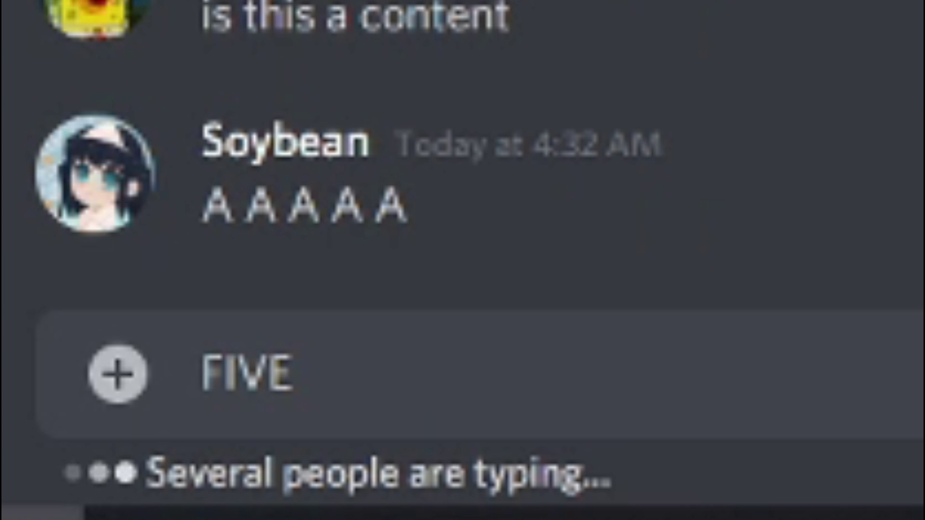
Send the FIVE and THREE countdown messages and confirm deleting #-chit-chat.
{"action": "key", "text": "Return"}
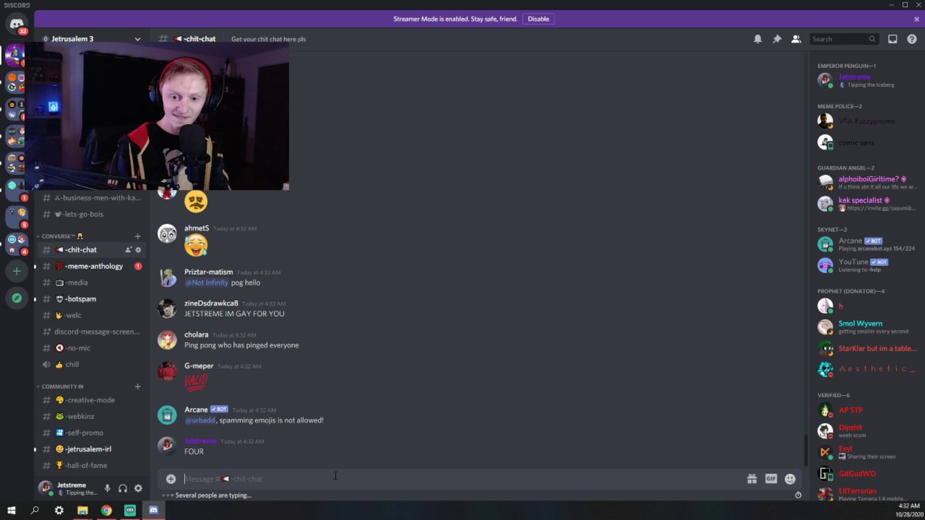
{"action": "type", "text": "THREE"}
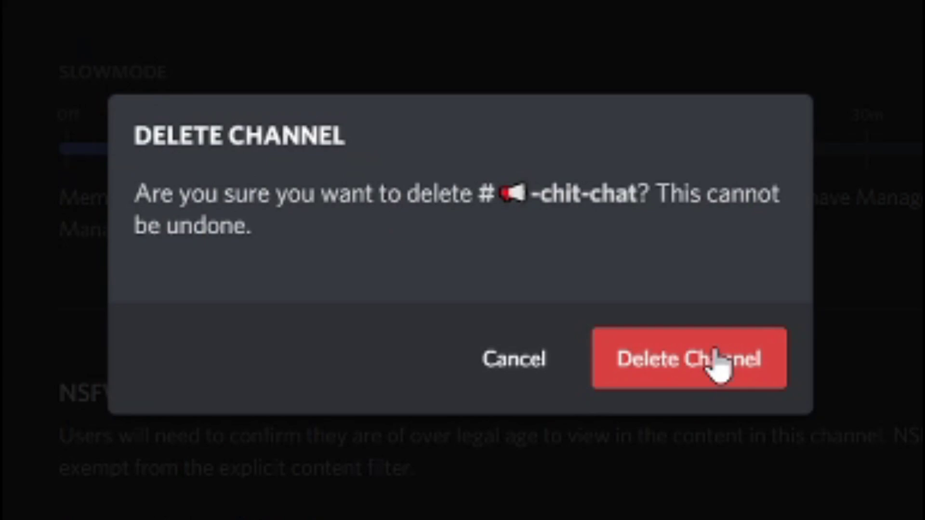
{"action": "left_click", "coordinate": [540, 283]}
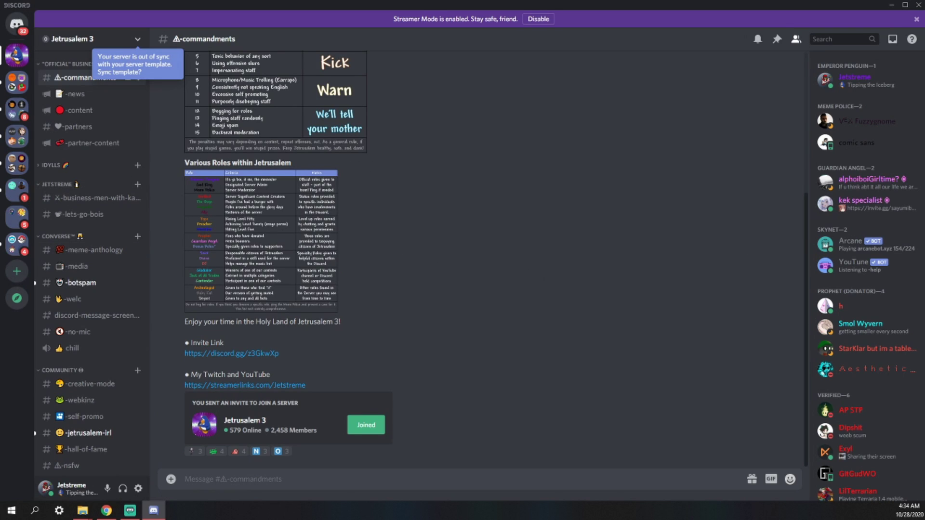
{"action": "left_click", "coordinate": [93, 250]}
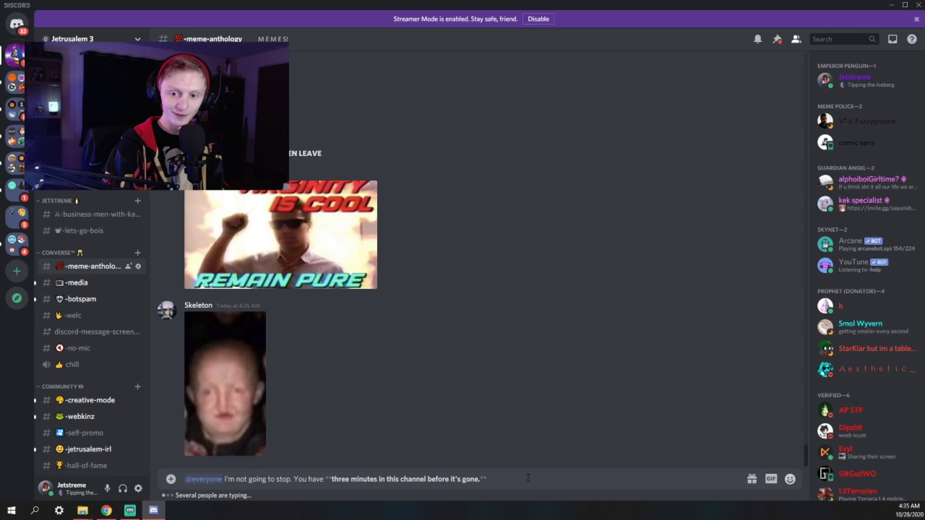
{"action": "key", "text": "Return"}
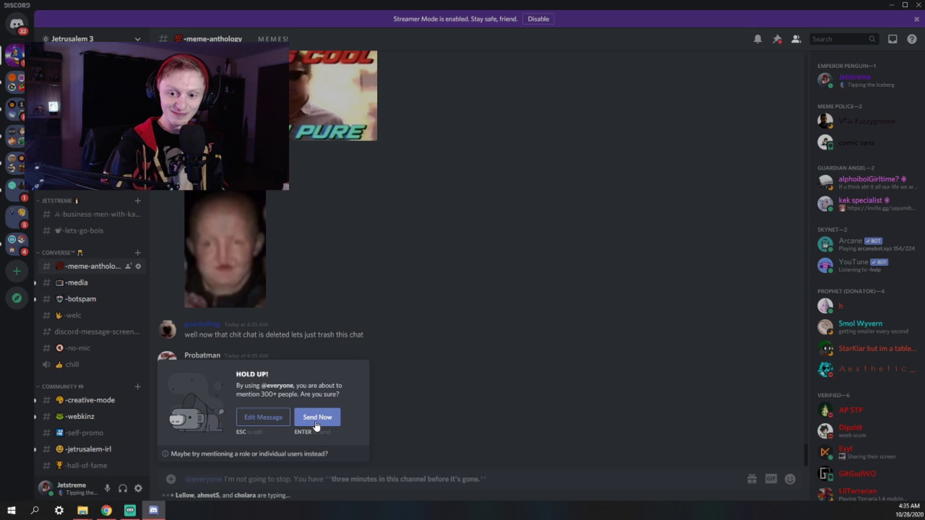
{"action": "left_click", "coordinate": [316, 425]}
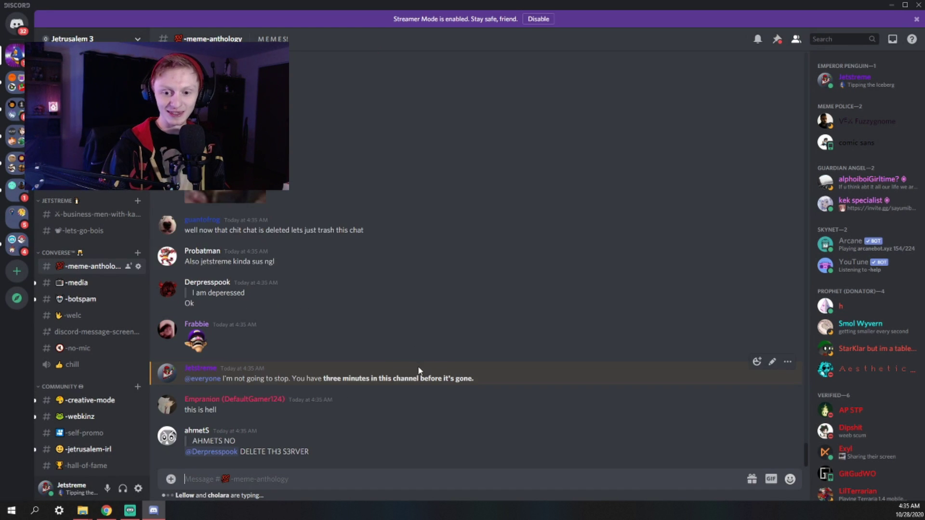
{"action": "left_click", "coordinate": [96, 366]}
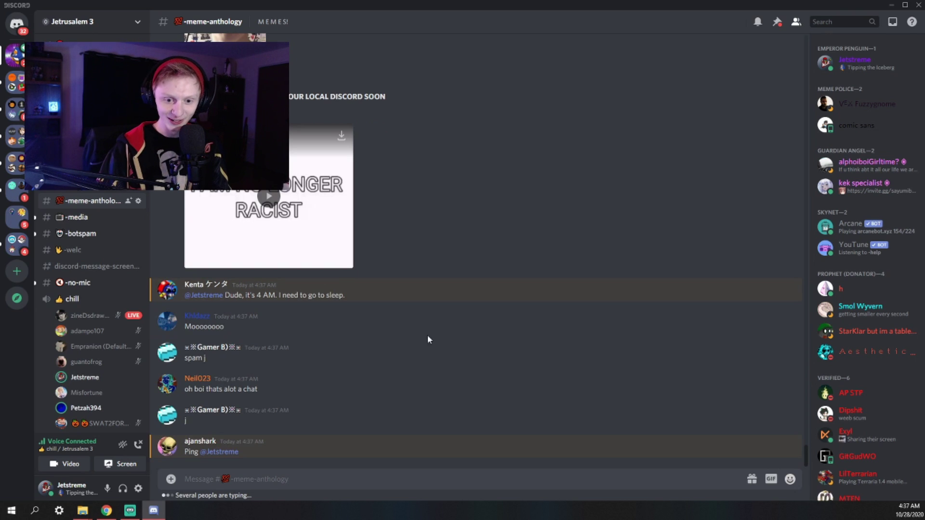
Bring up the pinned messages, play the posted video, and scroll through the chat.
{"action": "key", "text": "ctrl+p"}
{"action": "scroll", "coordinate": [672, 241], "scroll_direction": "down", "scroll_amount": 7}
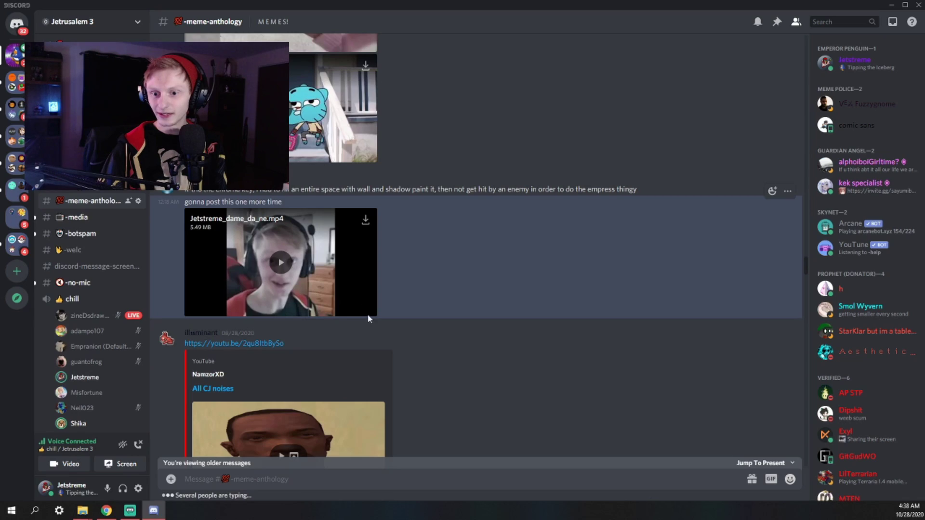
{"action": "left_click", "coordinate": [323, 297]}
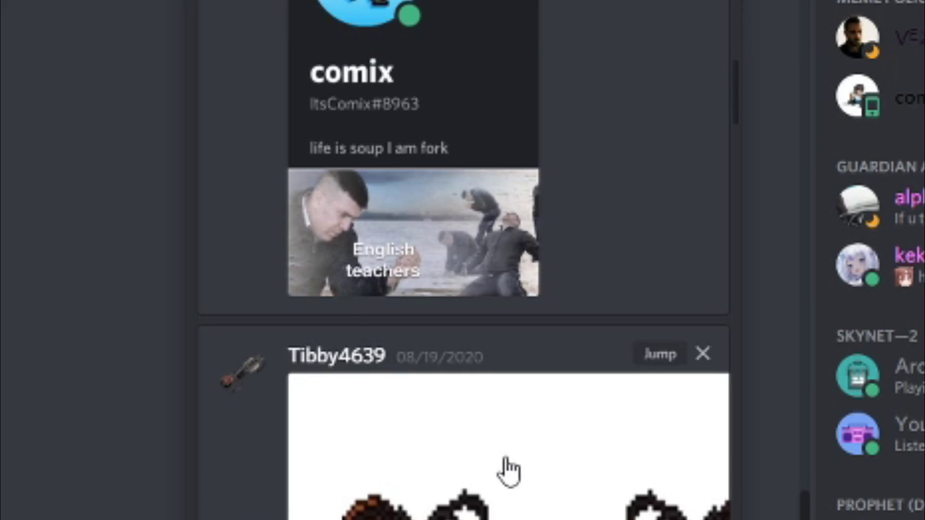
{"action": "scroll", "coordinate": [506, 472], "scroll_direction": "down", "scroll_amount": 5}
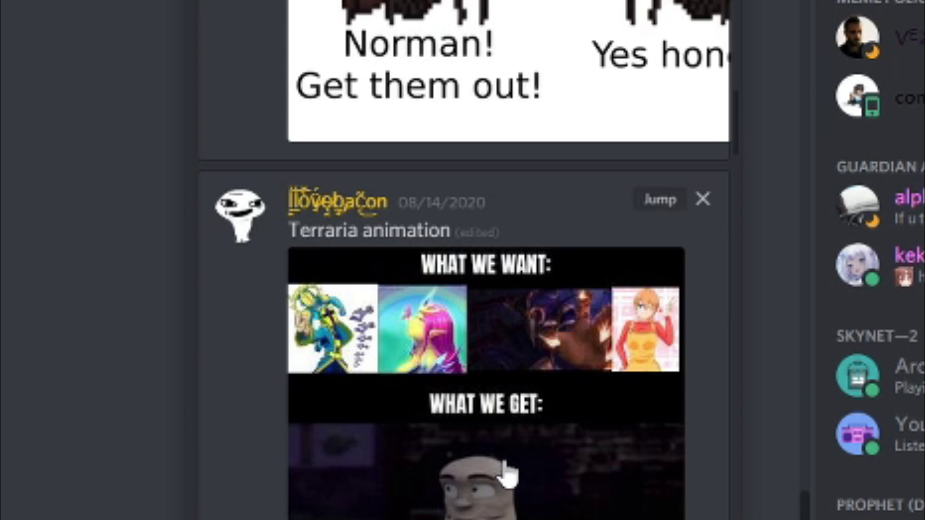
{"action": "scroll", "coordinate": [504, 469], "scroll_direction": "down", "scroll_amount": 10}
{"action": "scroll", "coordinate": [506, 479], "scroll_direction": "up", "scroll_amount": 5}
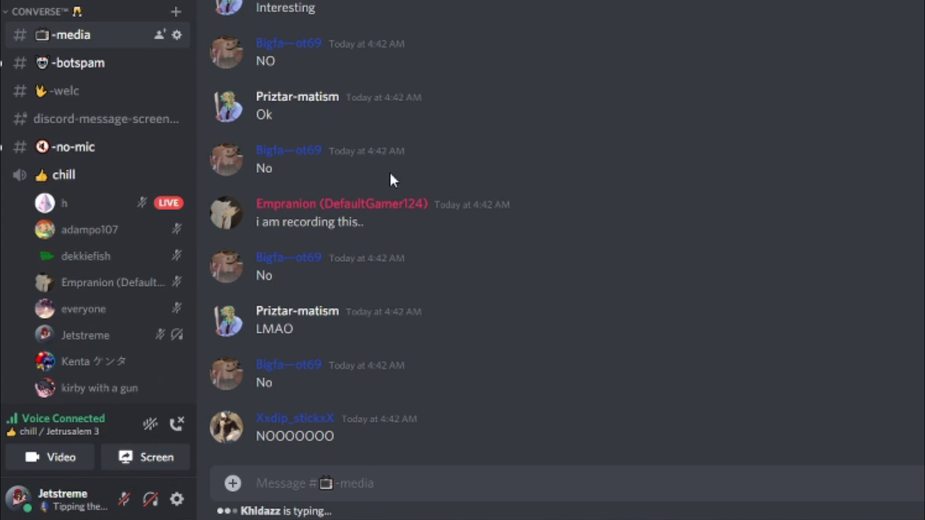
{"action": "scroll", "coordinate": [123, 231], "scroll_direction": "up", "scroll_amount": 4}
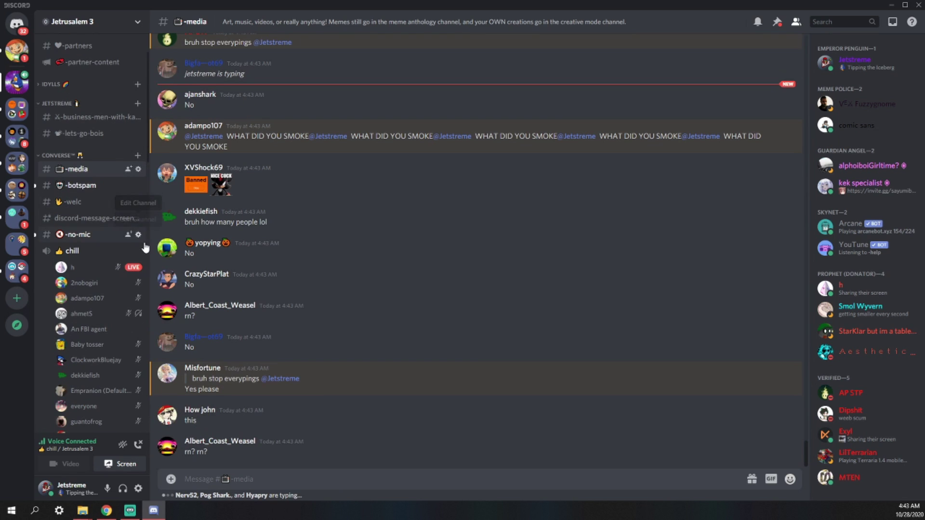
{"action": "scroll", "coordinate": [120, 270], "scroll_direction": "down", "scroll_amount": 3}
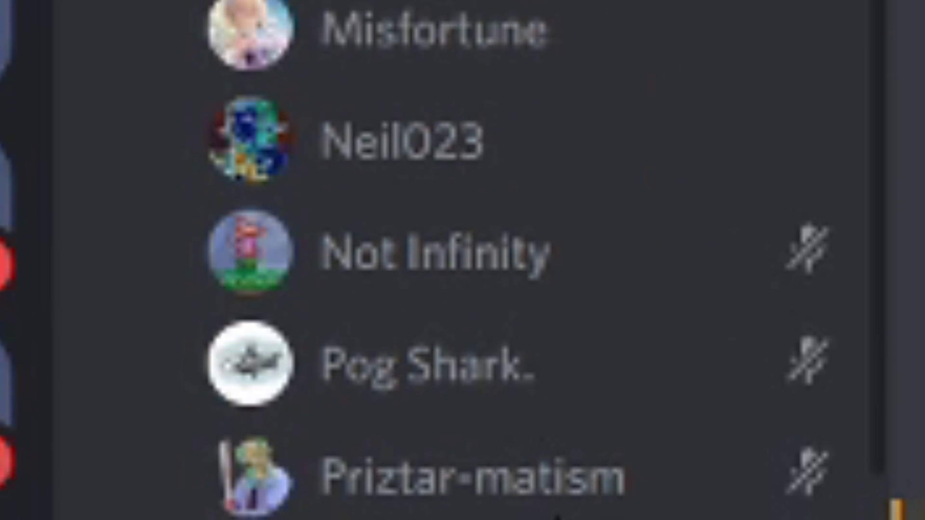
{"action": "scroll", "coordinate": [106, 289], "scroll_direction": "up", "scroll_amount": 3}
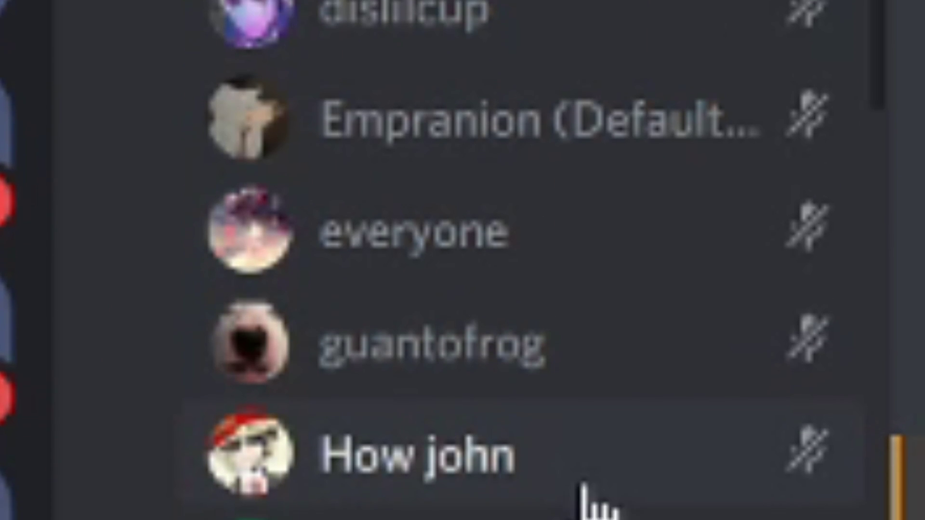
{"action": "scroll", "coordinate": [646, 289], "scroll_direction": "up", "scroll_amount": 2}
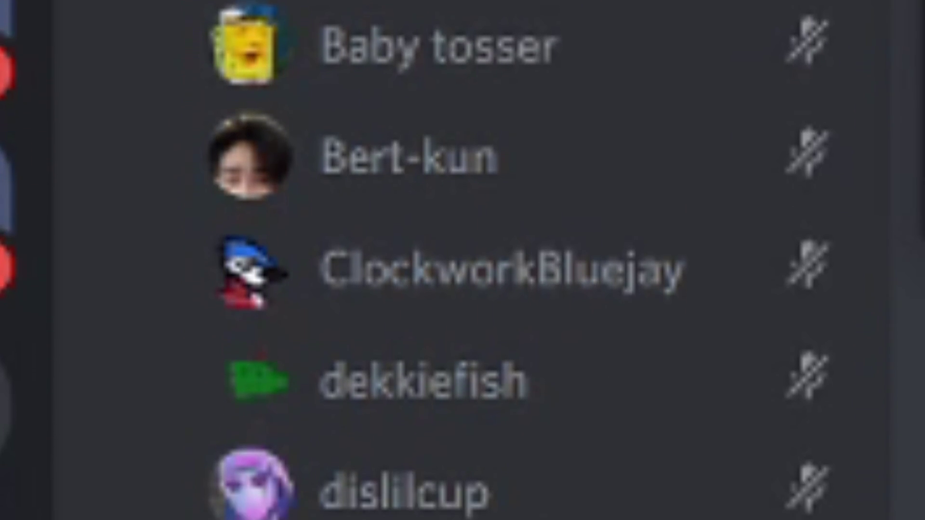
{"action": "scroll", "coordinate": [482, 260], "scroll_direction": "down", "scroll_amount": 3}
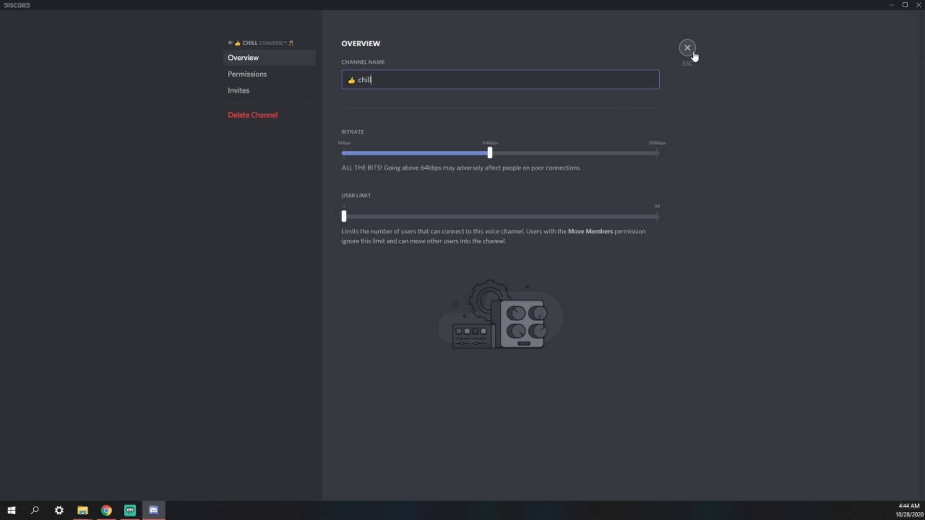
{"action": "left_click", "coordinate": [693, 52]}
{"action": "scroll", "coordinate": [111, 283], "scroll_direction": "down", "scroll_amount": 2}
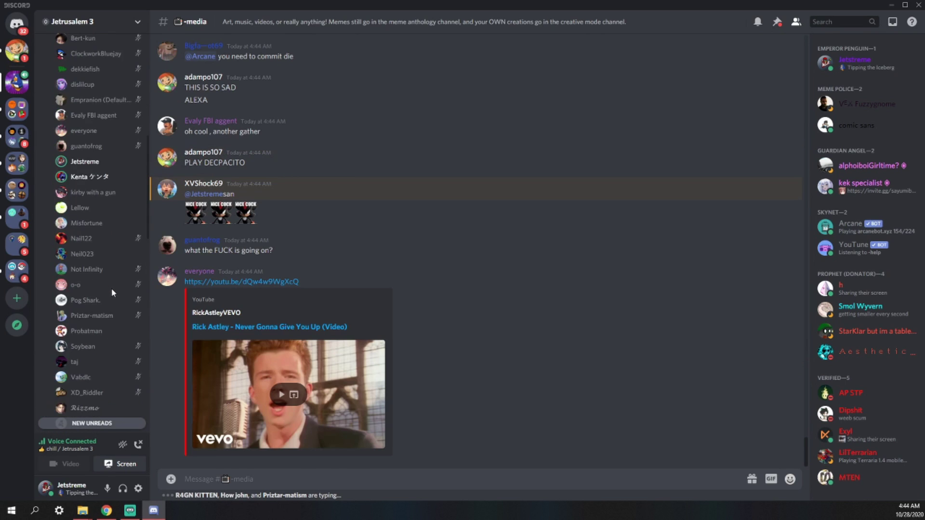
{"action": "scroll", "coordinate": [105, 253], "scroll_direction": "up", "scroll_amount": 2}
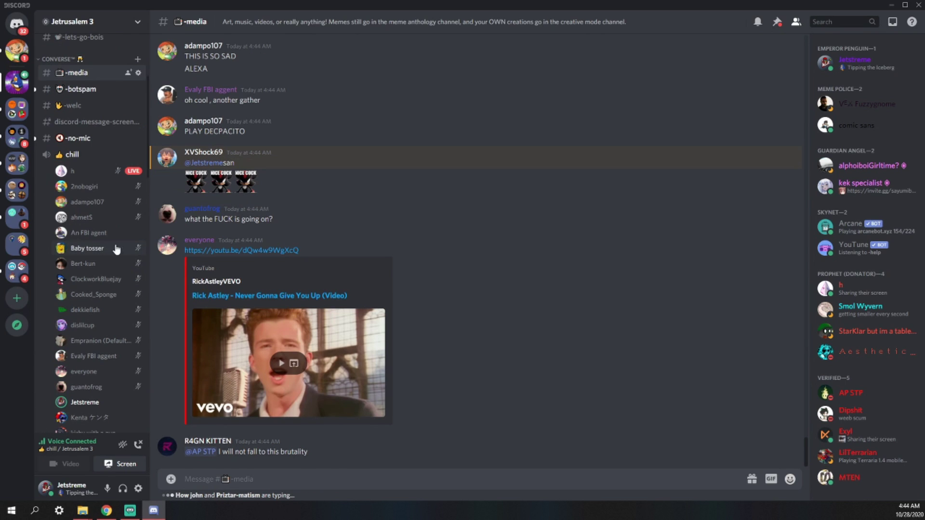
{"action": "scroll", "coordinate": [106, 253], "scroll_direction": "down", "scroll_amount": 8}
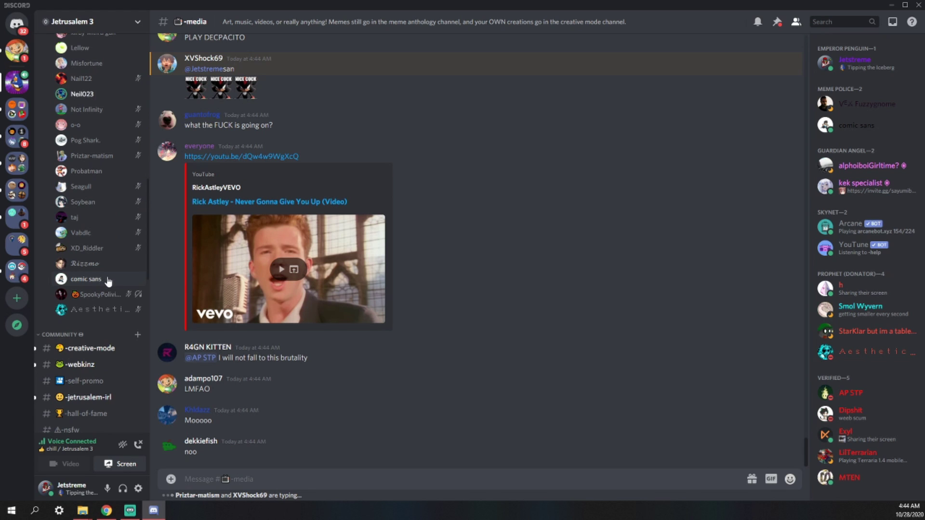
{"action": "scroll", "coordinate": [109, 282], "scroll_direction": "up", "scroll_amount": 10}
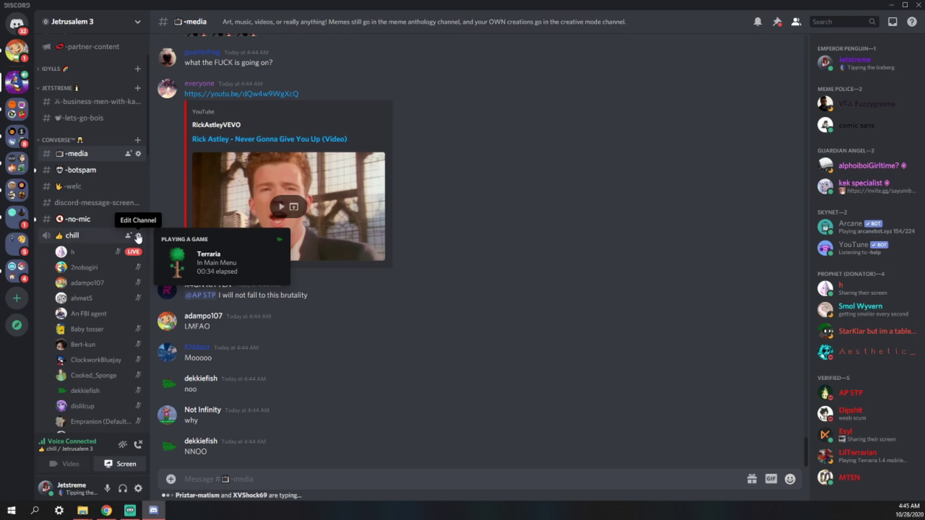
{"action": "left_click", "coordinate": [138, 237]}
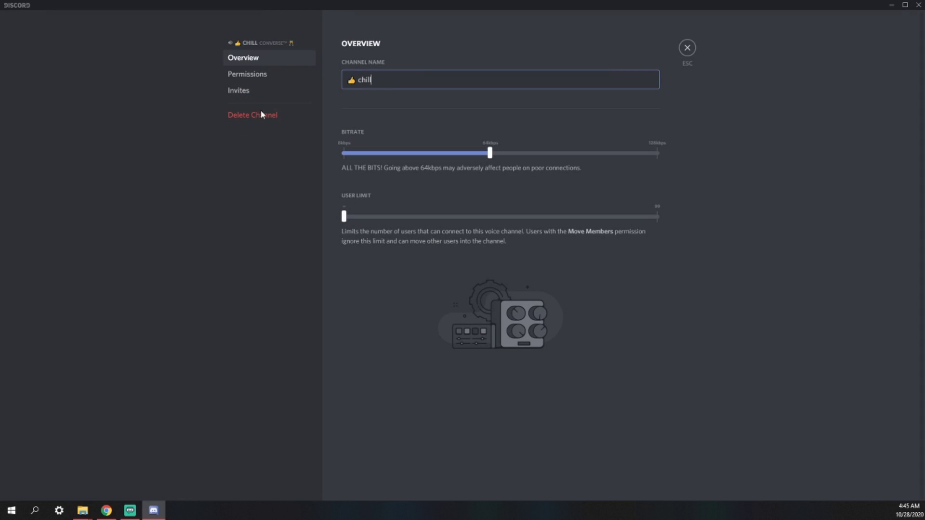
Choose Delete Channel for chill and confirm the deletion.
{"action": "left_click", "coordinate": [288, 117]}
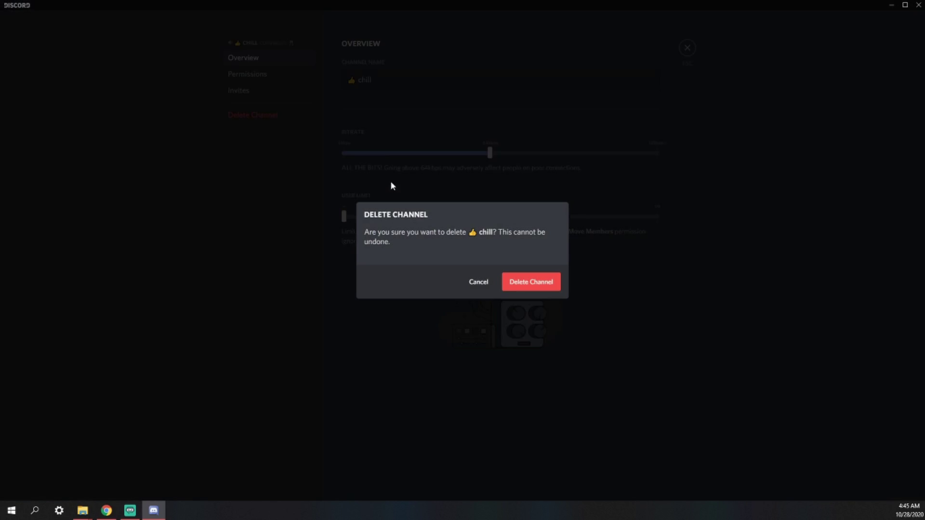
{"action": "left_click", "coordinate": [548, 283]}
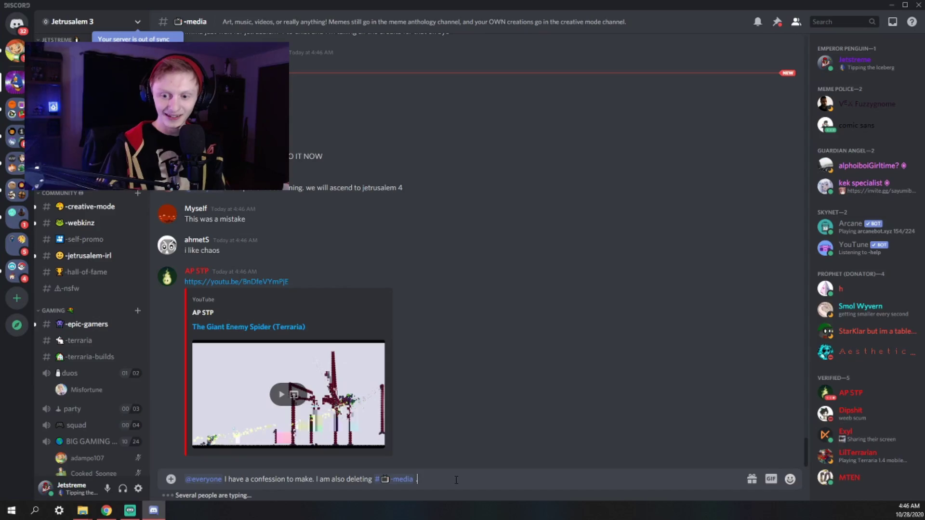
{"action": "type", "text": "."}
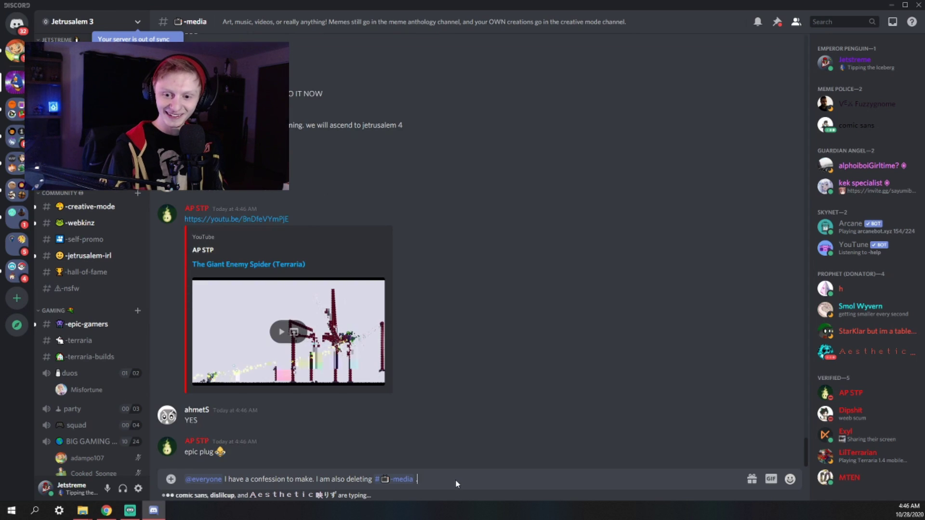
{"action": "key", "text": "Return"}
{"action": "key", "text": "Return"}
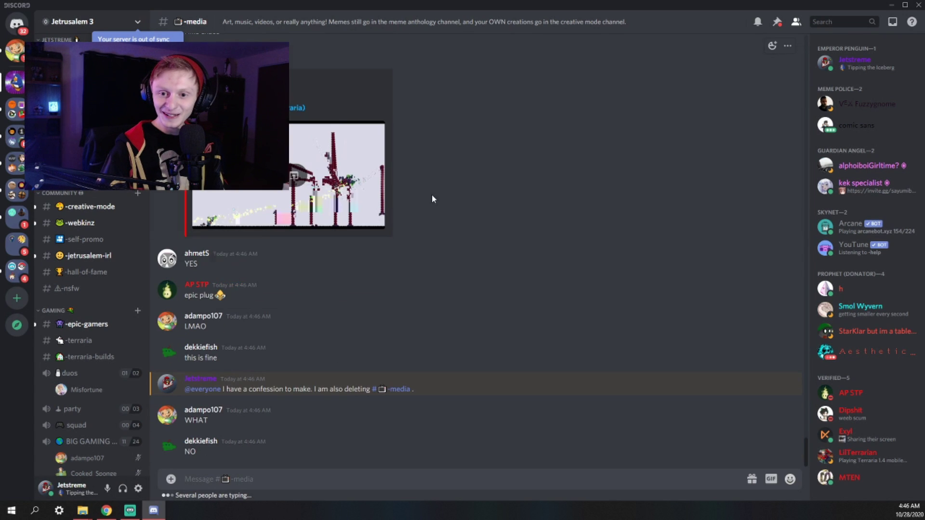
{"action": "scroll", "coordinate": [314, 251], "scroll_direction": "up", "scroll_amount": 2}
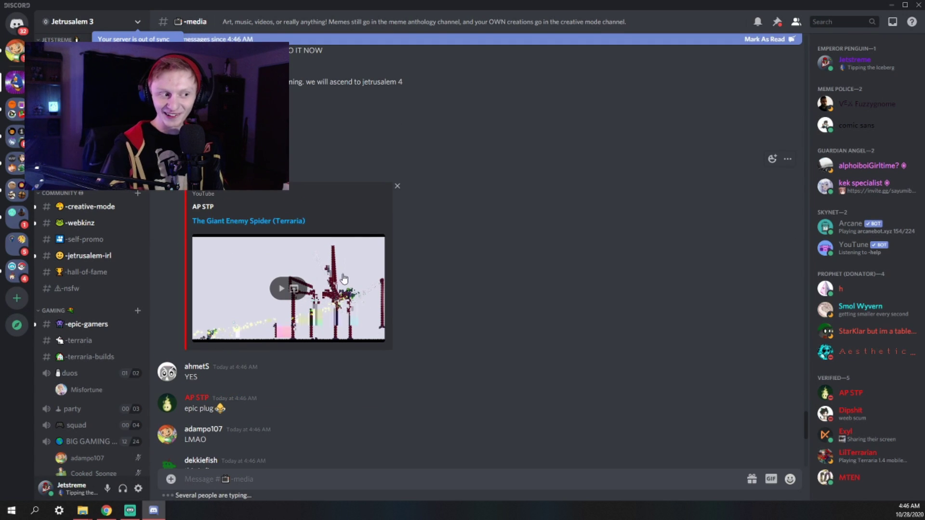
Open #-media's pinned messages, jump to the penguin artwork post and view the pixel-art image.
{"action": "scroll", "coordinate": [344, 279], "scroll_direction": "down", "scroll_amount": 5}
{"action": "left_click", "coordinate": [776, 22]}
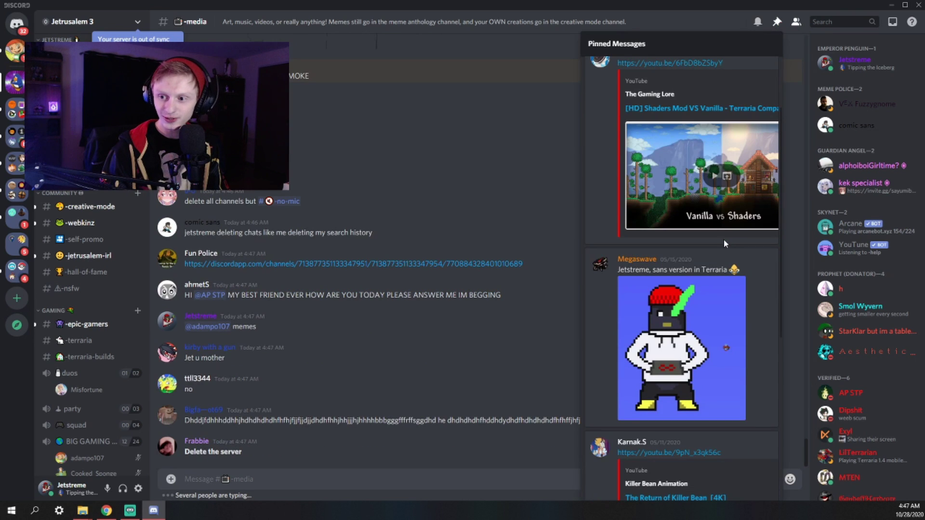
{"action": "scroll", "coordinate": [723, 244], "scroll_direction": "down", "scroll_amount": 6}
{"action": "scroll", "coordinate": [729, 202], "scroll_direction": "up", "scroll_amount": 4}
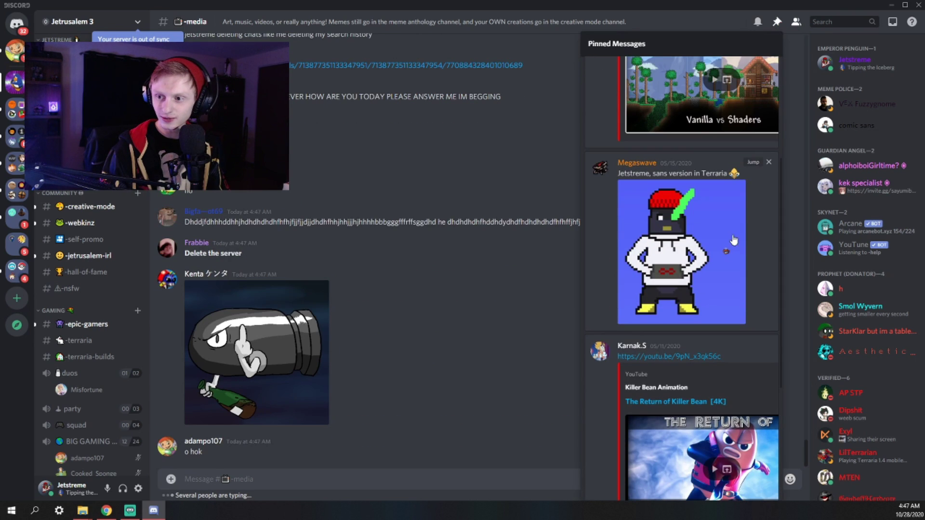
{"action": "left_click", "coordinate": [753, 163]}
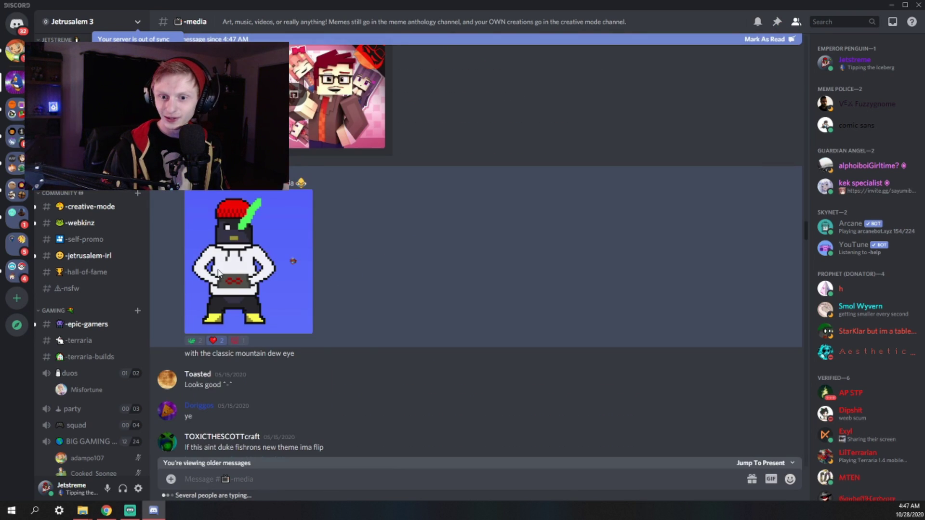
{"action": "left_click", "coordinate": [219, 274]}
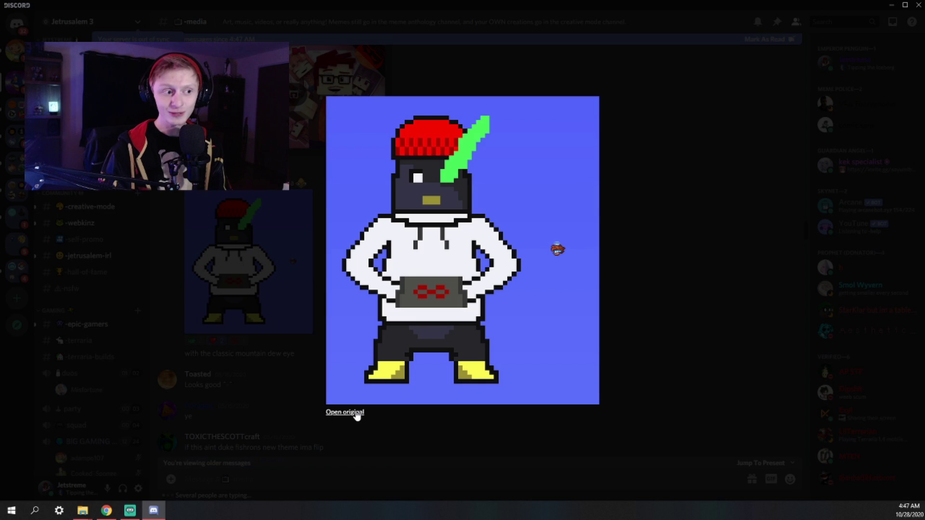
{"action": "left_click", "coordinate": [299, 363]}
Check the poster's profile, then reopen the pinned list and enlarge another pinned image.
{"action": "scroll", "coordinate": [240, 337], "scroll_direction": "up", "scroll_amount": 2}
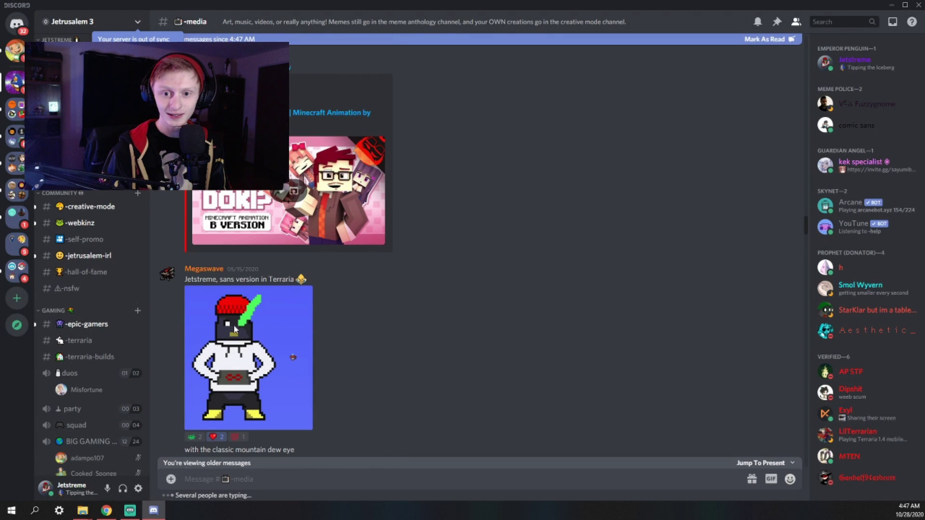
{"action": "left_click", "coordinate": [208, 271]}
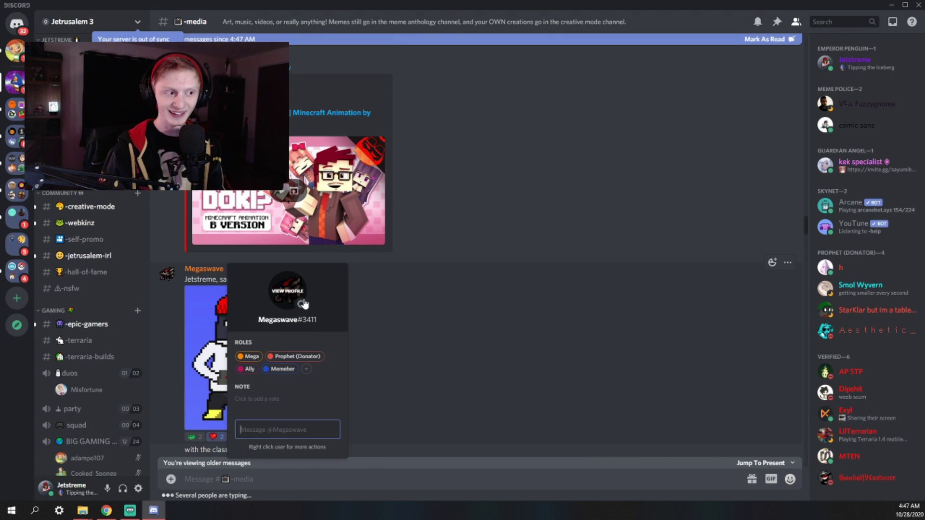
{"action": "scroll", "coordinate": [462, 316], "scroll_direction": "up", "scroll_amount": 5}
{"action": "key", "text": "ctrl+p"}
{"action": "left_click", "coordinate": [688, 417]}
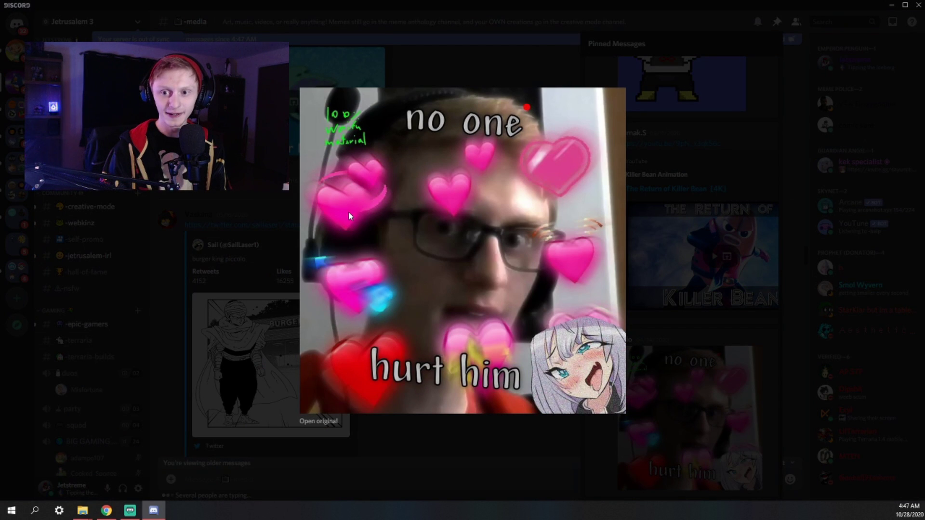
{"action": "left_click", "coordinate": [260, 191]}
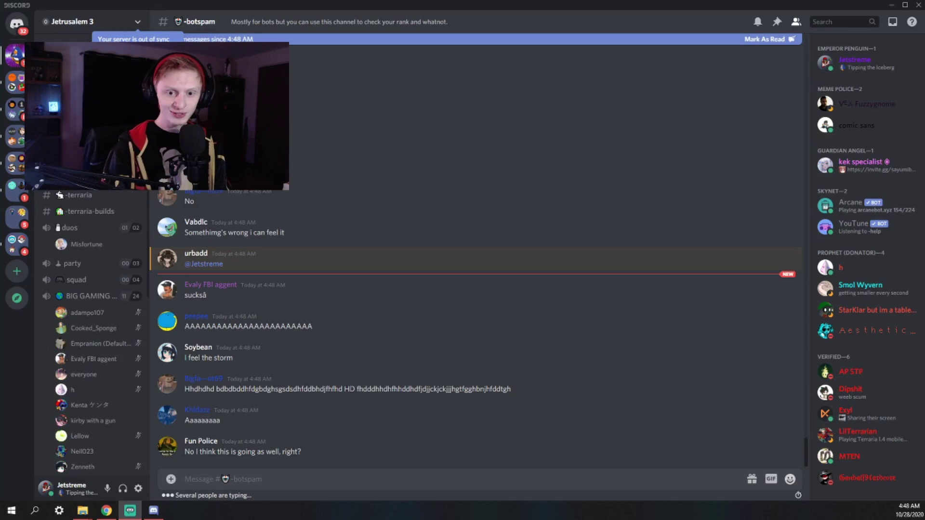
Scroll through the -nsfw channel and play the video0 clip in the chat.
{"action": "scroll", "coordinate": [98, 213], "scroll_direction": "down", "scroll_amount": 5}
{"action": "scroll", "coordinate": [110, 237], "scroll_direction": "up", "scroll_amount": 2}
{"action": "scroll", "coordinate": [110, 237], "scroll_direction": "up", "scroll_amount": 7}
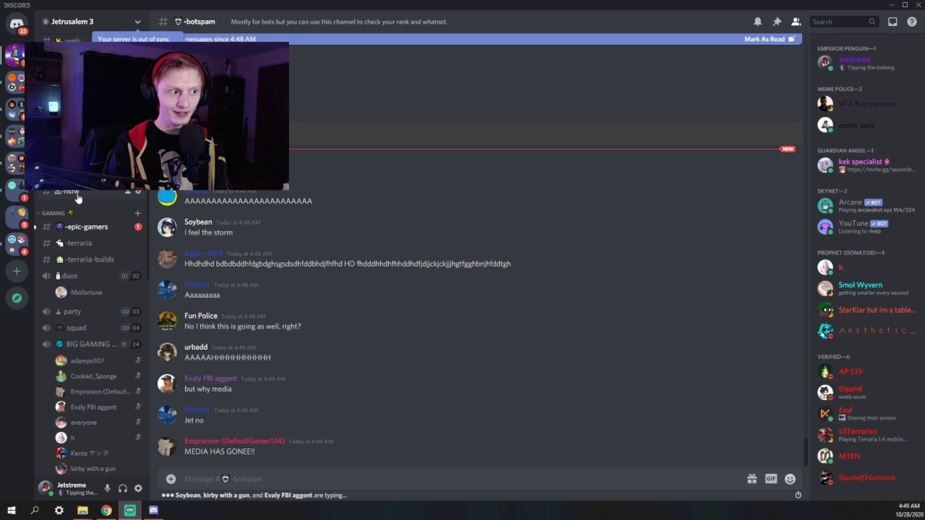
{"action": "scroll", "coordinate": [78, 198], "scroll_direction": "up", "scroll_amount": 2}
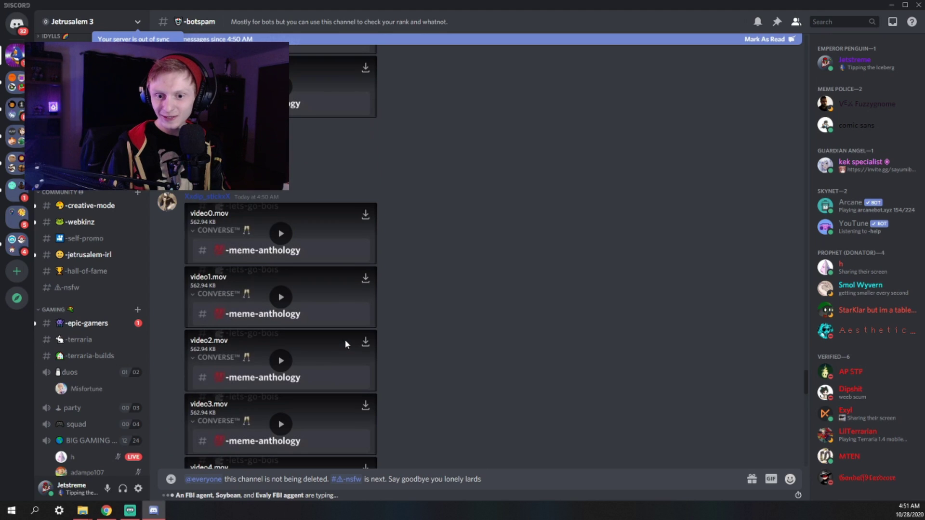
{"action": "left_click", "coordinate": [290, 237]}
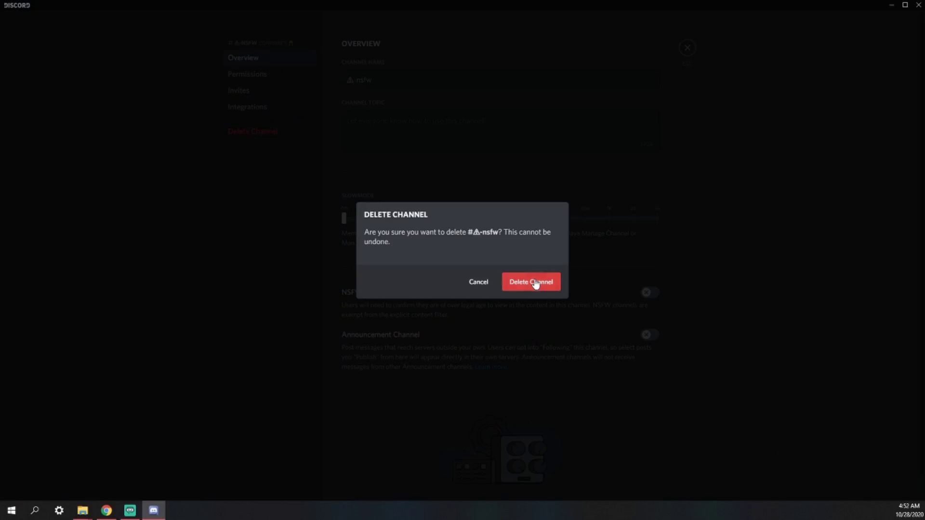
Confirm permanent deletion of the -nsfw channel and select part of a botspam message.
{"action": "left_click", "coordinate": [532, 281]}
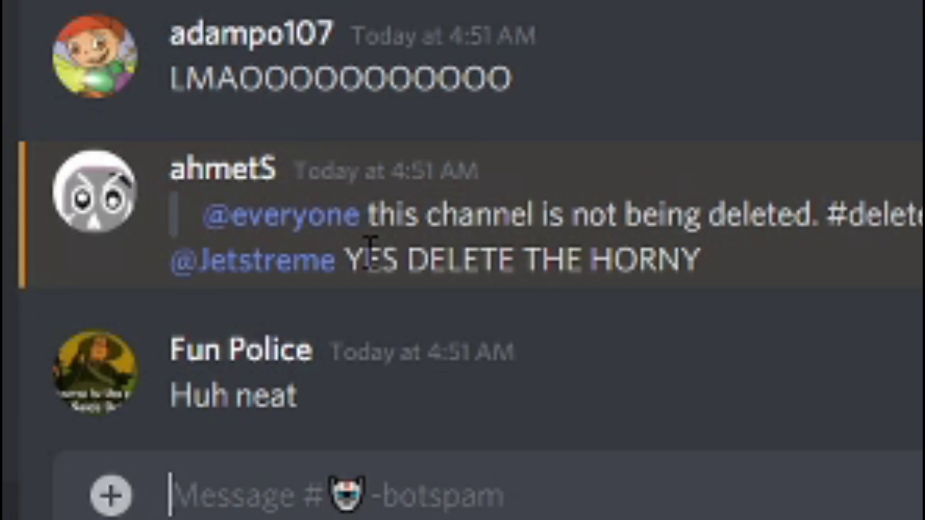
{"action": "left_click_drag", "start_coordinate": [367, 255], "coordinate": [750, 282]}
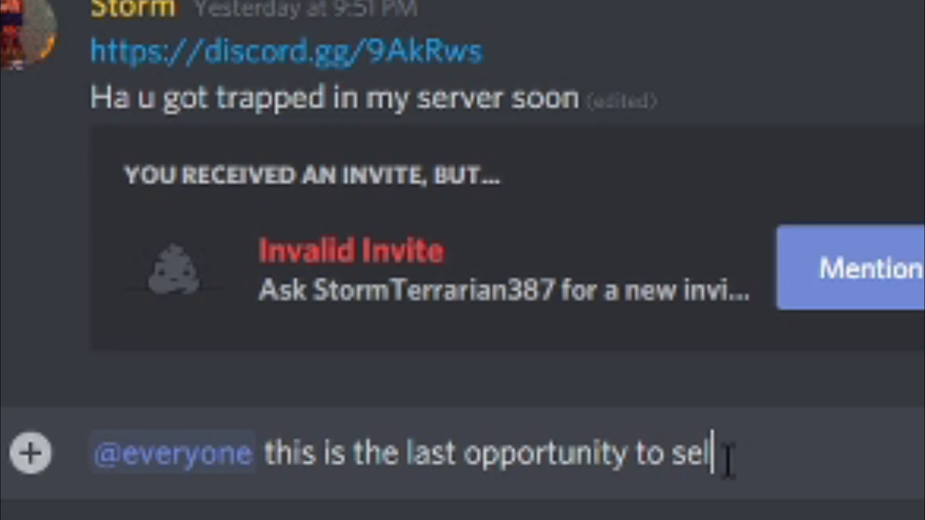
{"action": "type", "text": "omote"}
{"action": "type", "text": "because I'm deleting this channel"}
{"action": "key", "text": "Return"}
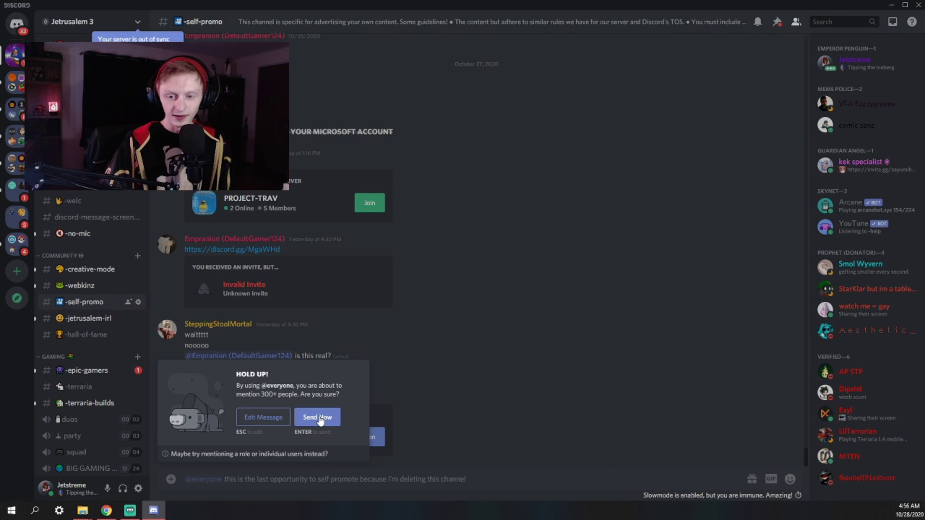
{"action": "left_click", "coordinate": [322, 418]}
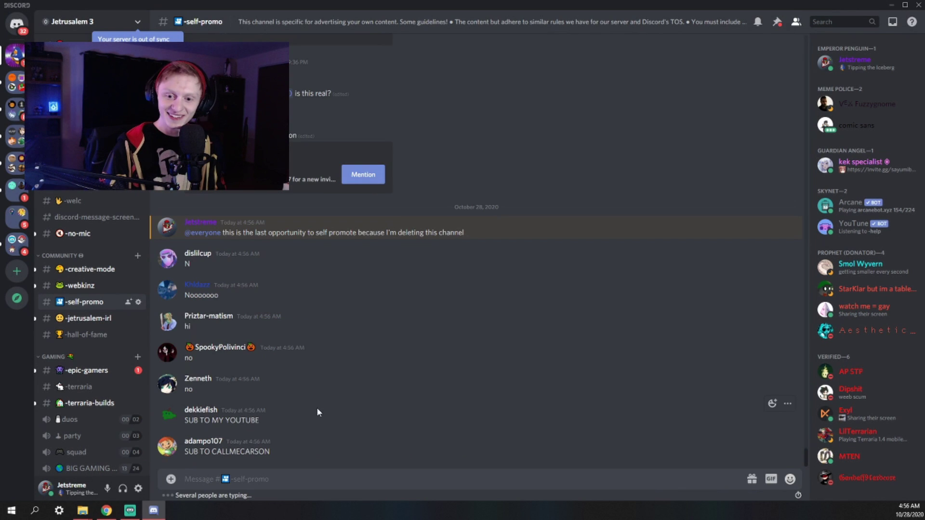
View a replying member's full profile, the penguin-in-armchair image, and the image poster's profile.
{"action": "left_click", "coordinate": [212, 410]}
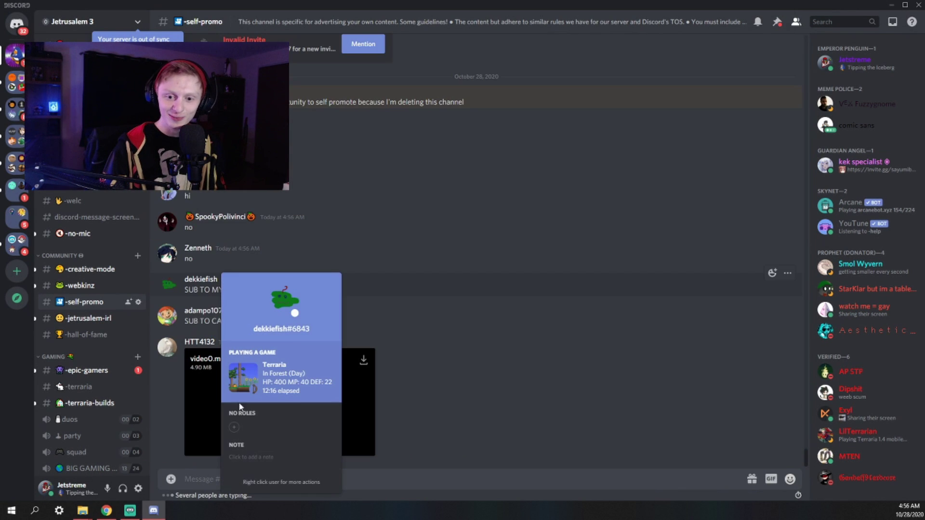
{"action": "left_click", "coordinate": [284, 301]}
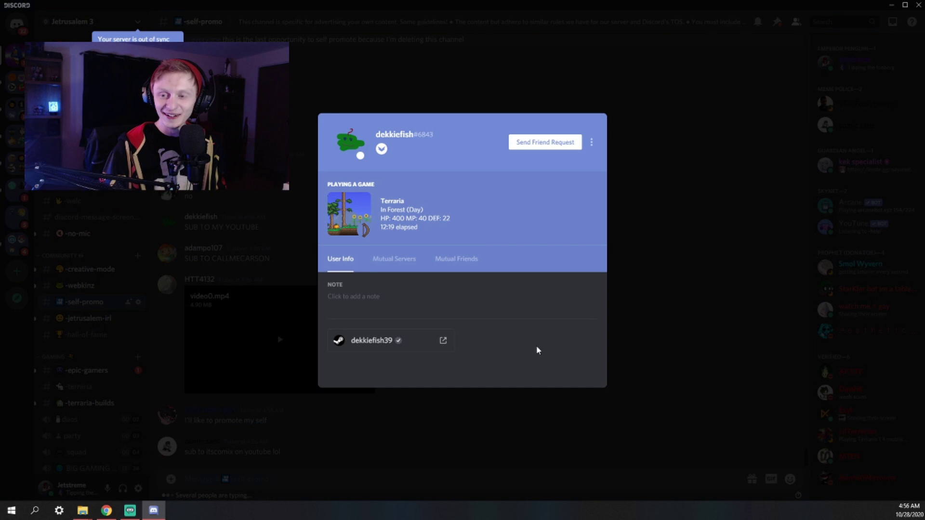
{"action": "left_click", "coordinate": [725, 371]}
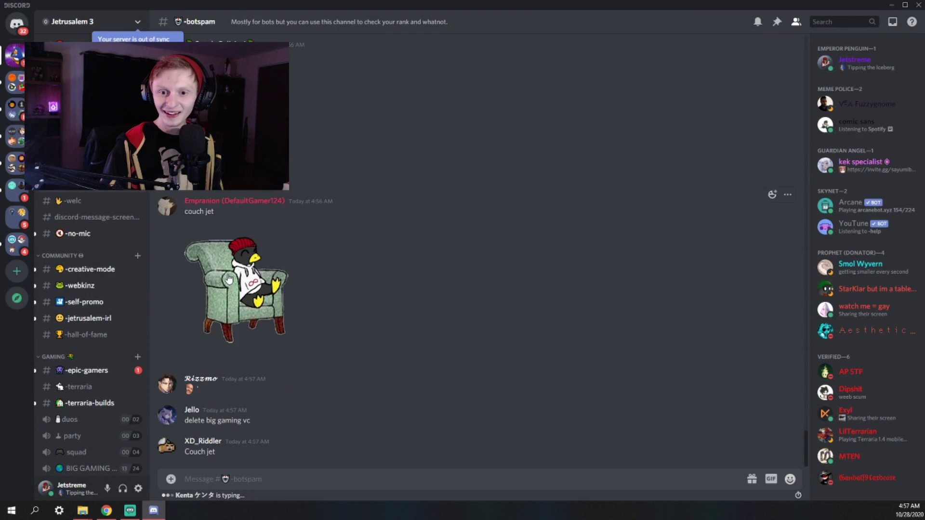
{"action": "left_click", "coordinate": [236, 285]}
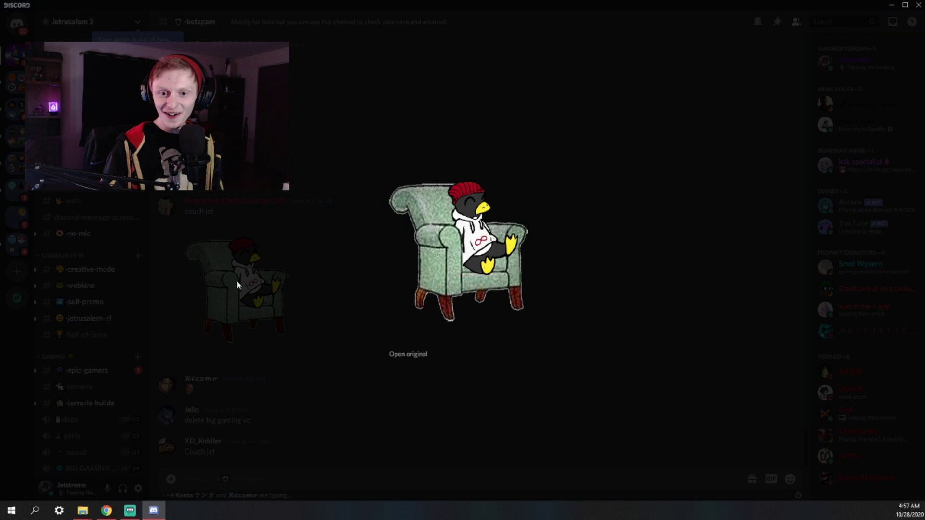
{"action": "left_click", "coordinate": [577, 267]}
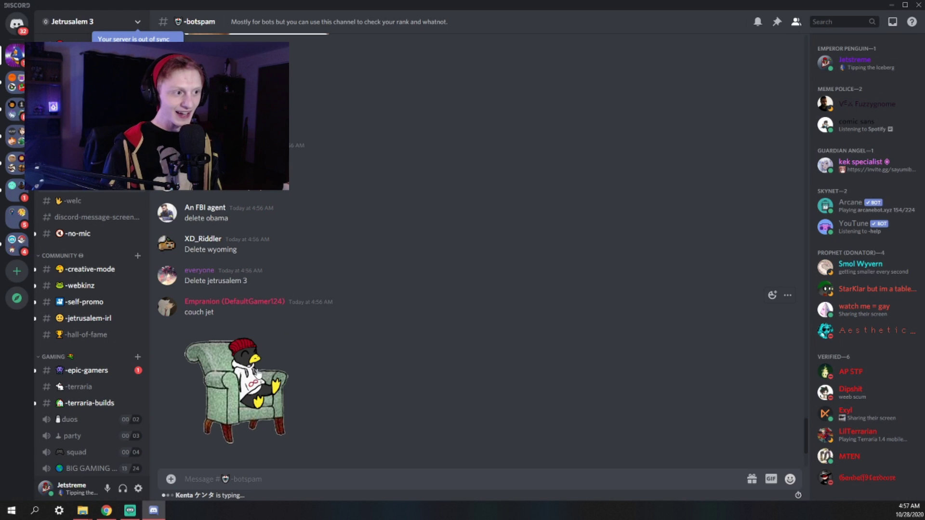
{"action": "left_click", "coordinate": [236, 390]}
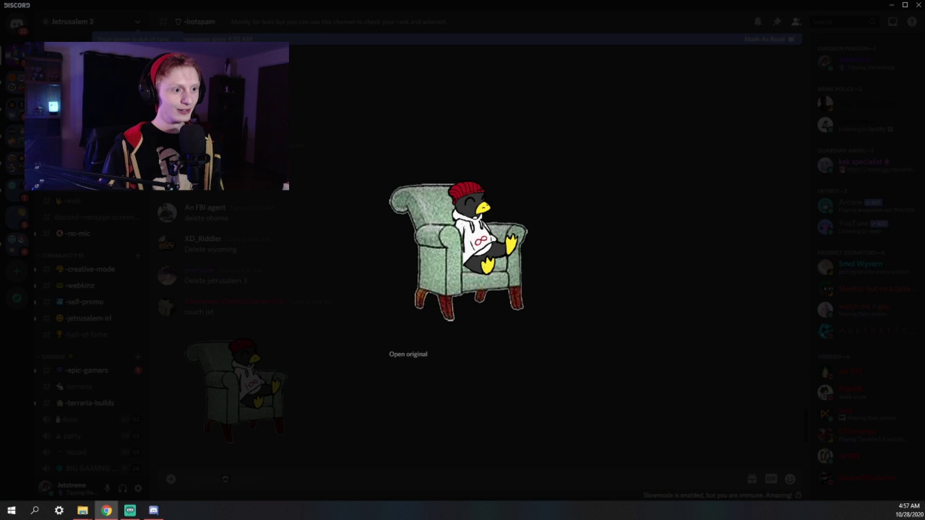
{"action": "left_click", "coordinate": [583, 368]}
{"action": "left_click", "coordinate": [249, 303]}
{"action": "left_click", "coordinate": [359, 294]}
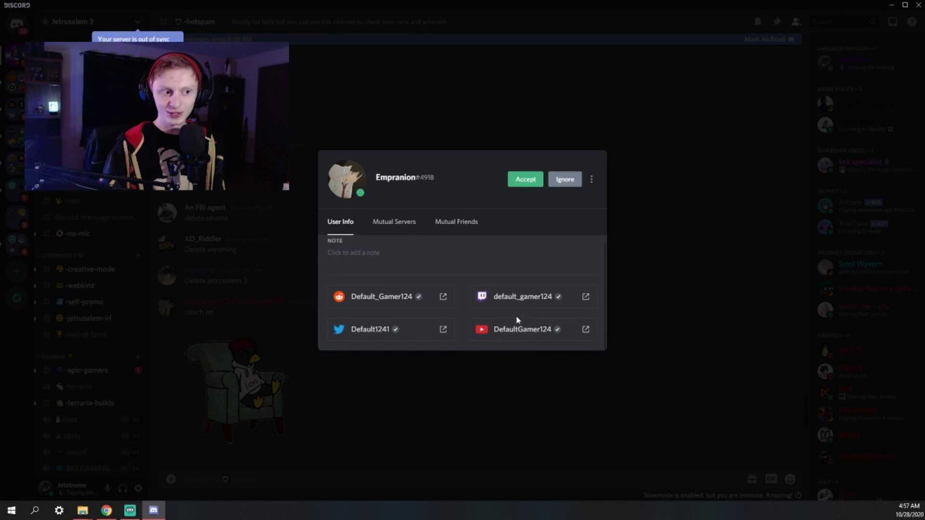
{"action": "key", "text": "Escape"}
Enlarge the That's Crazy image and view another member's and the invite poster's profiles.
{"action": "left_click", "coordinate": [281, 323]}
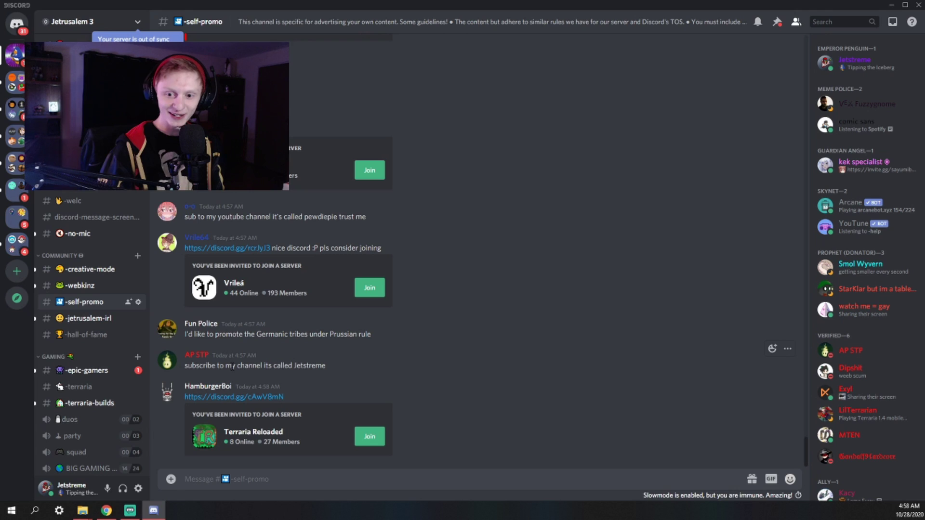
{"action": "left_click", "coordinate": [197, 355]}
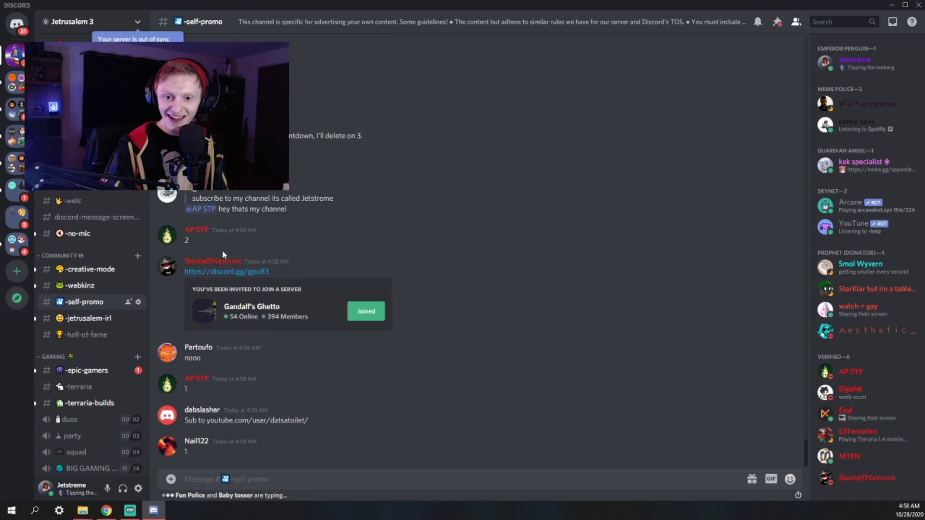
{"action": "left_click", "coordinate": [219, 261]}
{"action": "left_click", "coordinate": [317, 289]}
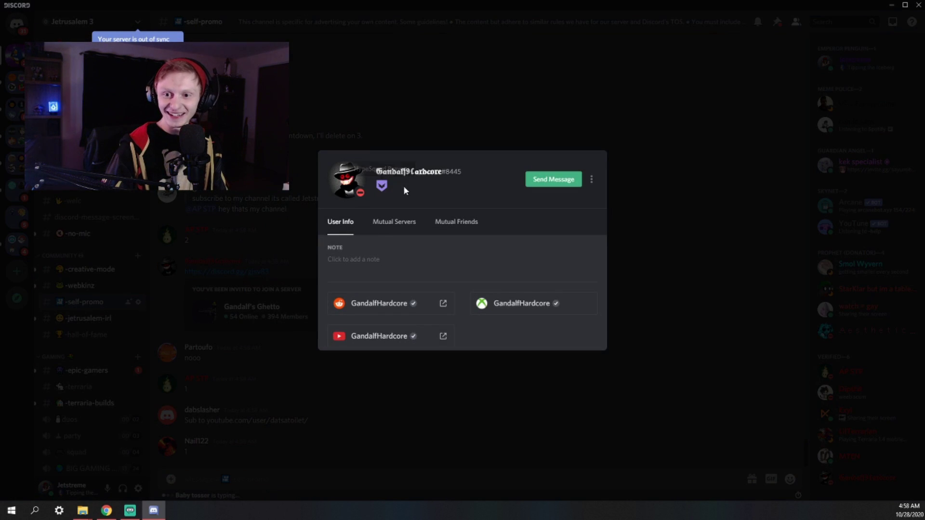
{"action": "left_click", "coordinate": [409, 132]}
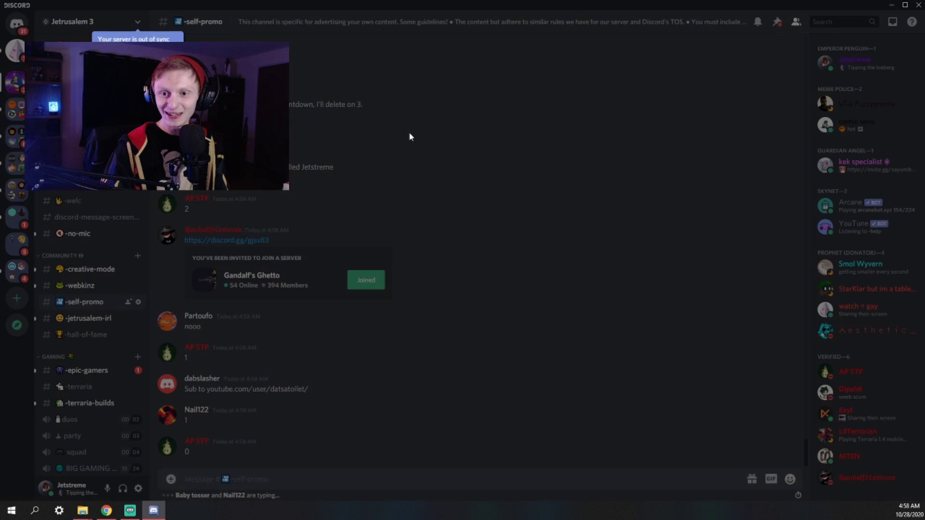
{"action": "scroll", "coordinate": [299, 218], "scroll_direction": "up", "scroll_amount": 3}
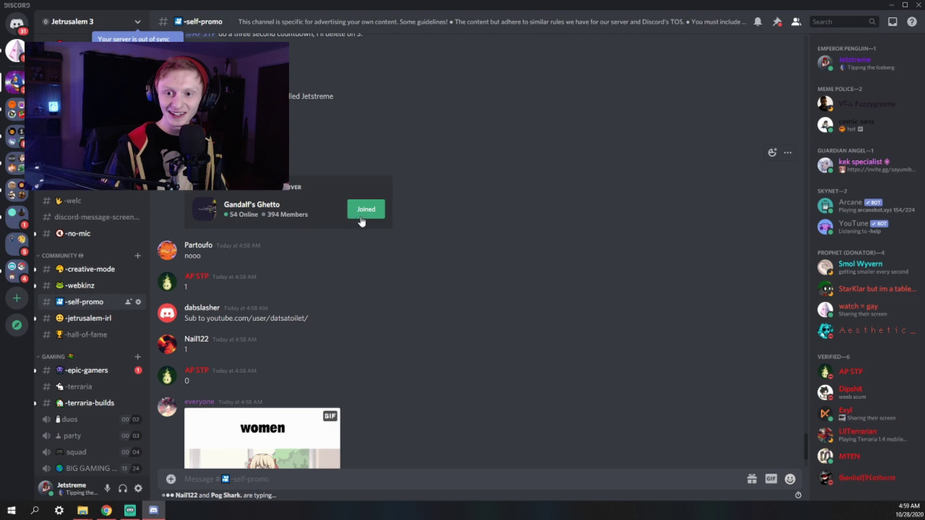
Delete -self-promo from its settings, then enlarge the GOD'S Love Has LIMITS image.
{"action": "left_click", "coordinate": [138, 302]}
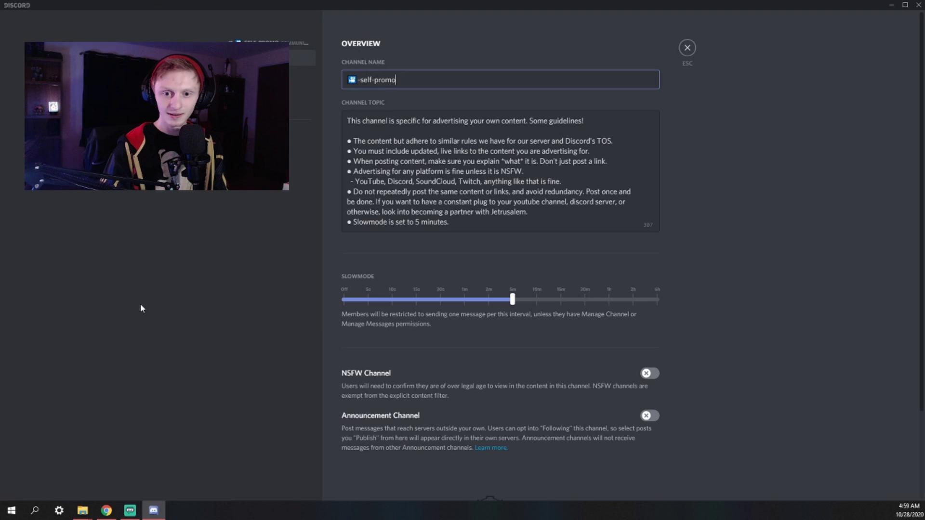
{"action": "left_click", "coordinate": [302, 131]}
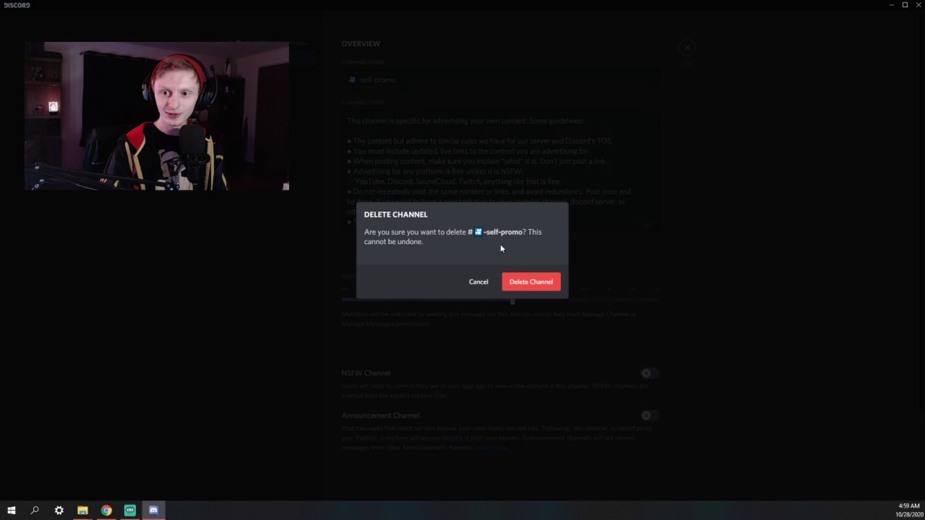
{"action": "left_click", "coordinate": [521, 288]}
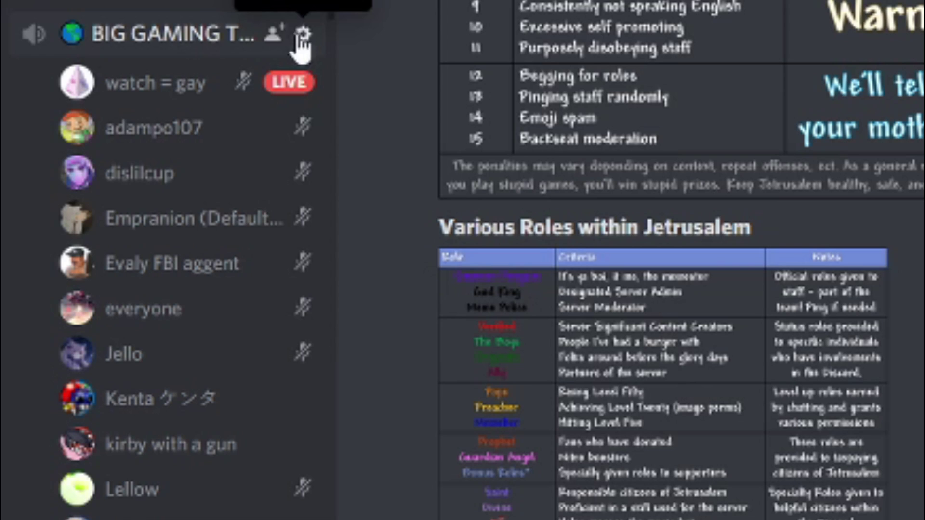
{"action": "right_click", "coordinate": [202, 39]}
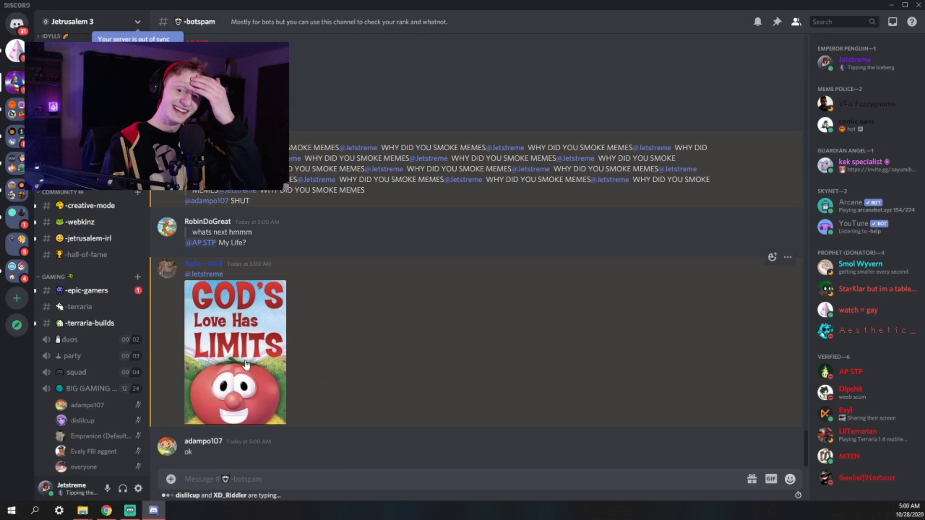
{"action": "left_click", "coordinate": [245, 364]}
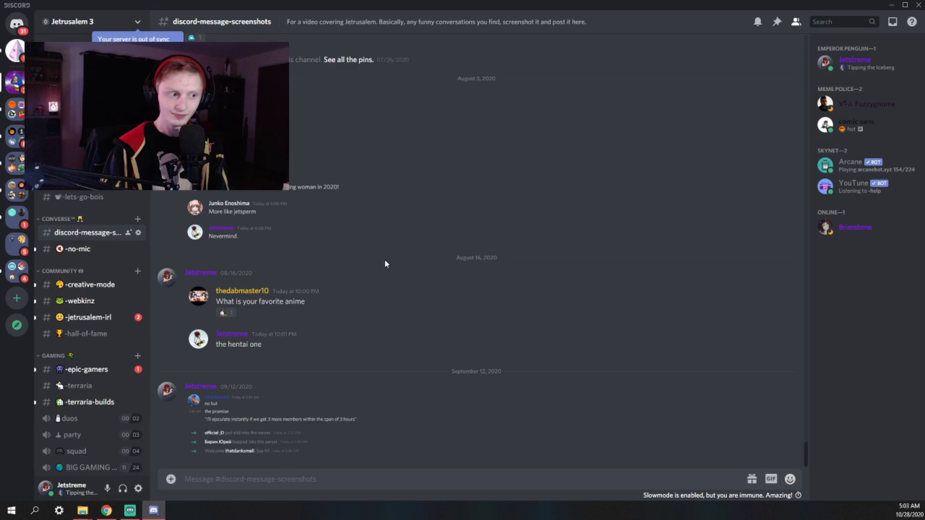
{"action": "scroll", "coordinate": [396, 271], "scroll_direction": "up", "scroll_amount": 10}
{"action": "scroll", "coordinate": [430, 287], "scroll_direction": "up", "scroll_amount": 15}
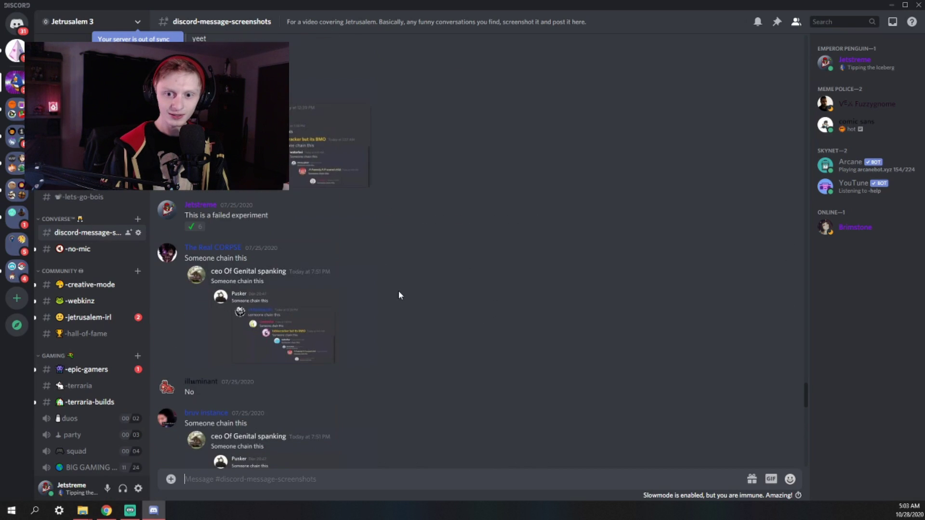
{"action": "scroll", "coordinate": [381, 217], "scroll_direction": "up", "scroll_amount": 15}
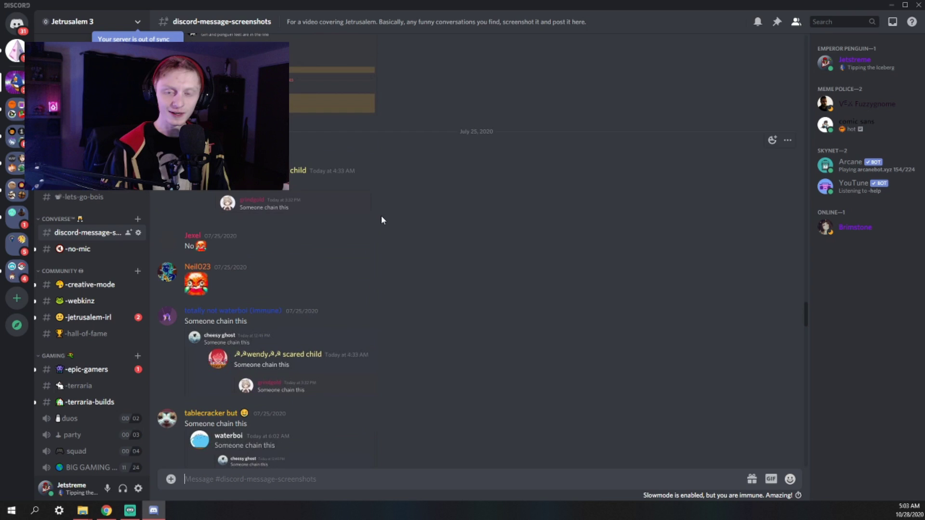
{"action": "scroll", "coordinate": [429, 251], "scroll_direction": "up", "scroll_amount": 5}
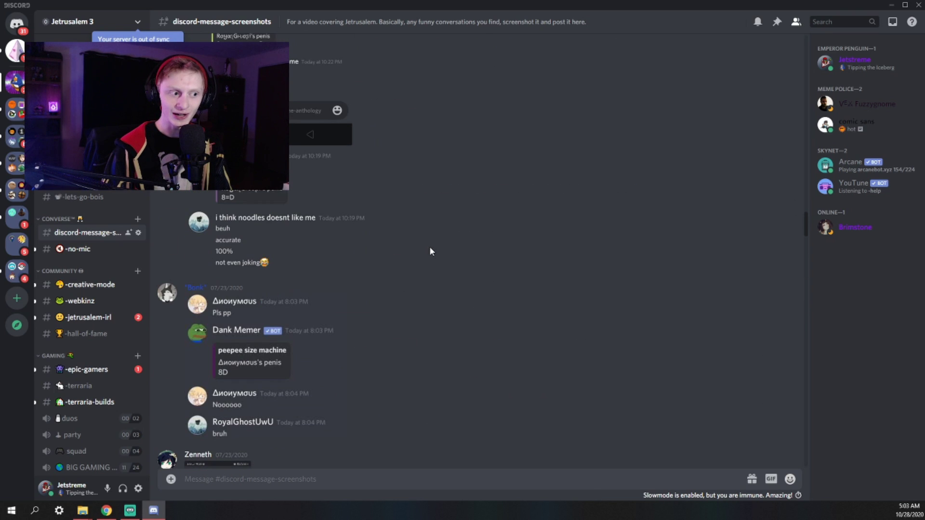
{"action": "scroll", "coordinate": [481, 298], "scroll_direction": "up", "scroll_amount": 10}
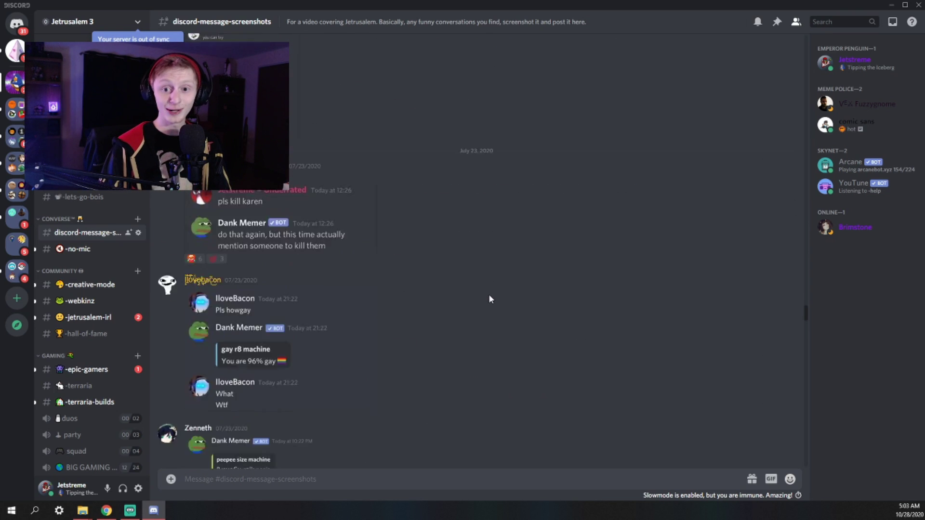
{"action": "scroll", "coordinate": [477, 284], "scroll_direction": "up", "scroll_amount": 10}
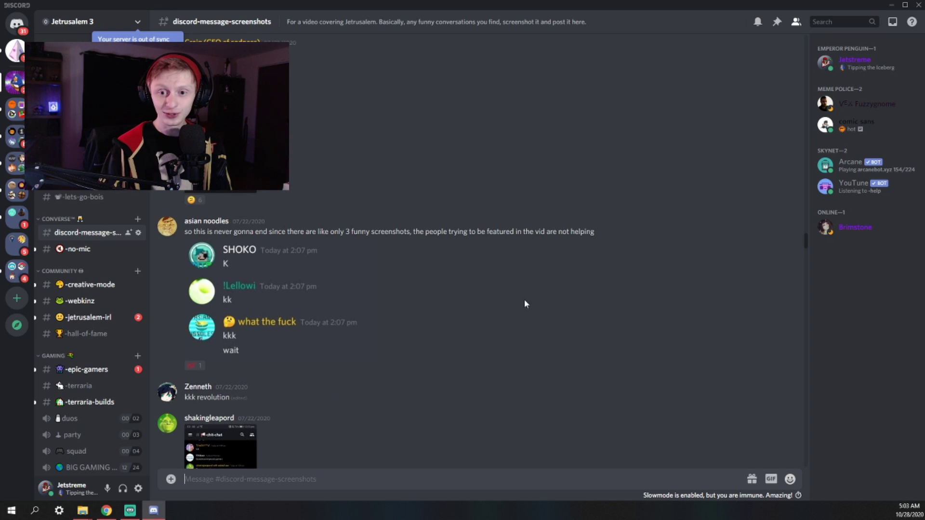
{"action": "scroll", "coordinate": [442, 260], "scroll_direction": "up", "scroll_amount": 10}
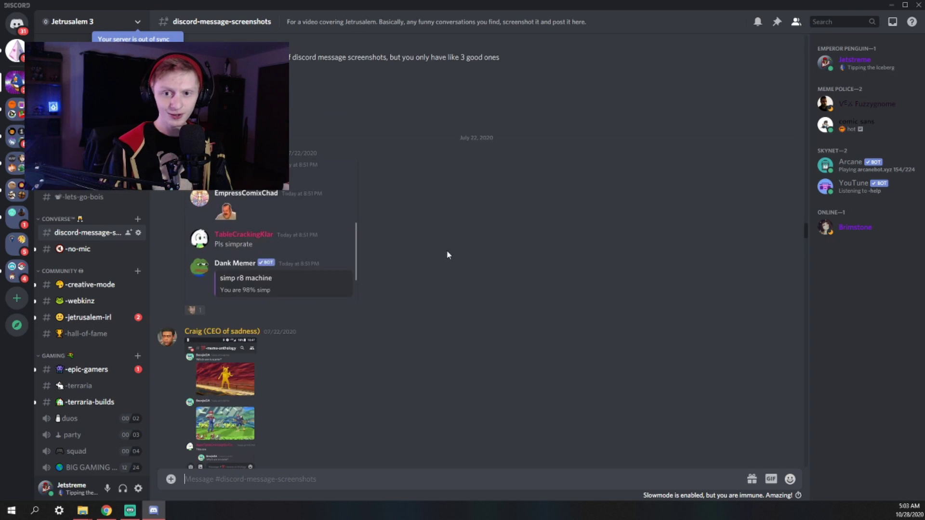
{"action": "scroll", "coordinate": [236, 236], "scroll_direction": "up", "scroll_amount": 5}
{"action": "left_click", "coordinate": [221, 359]}
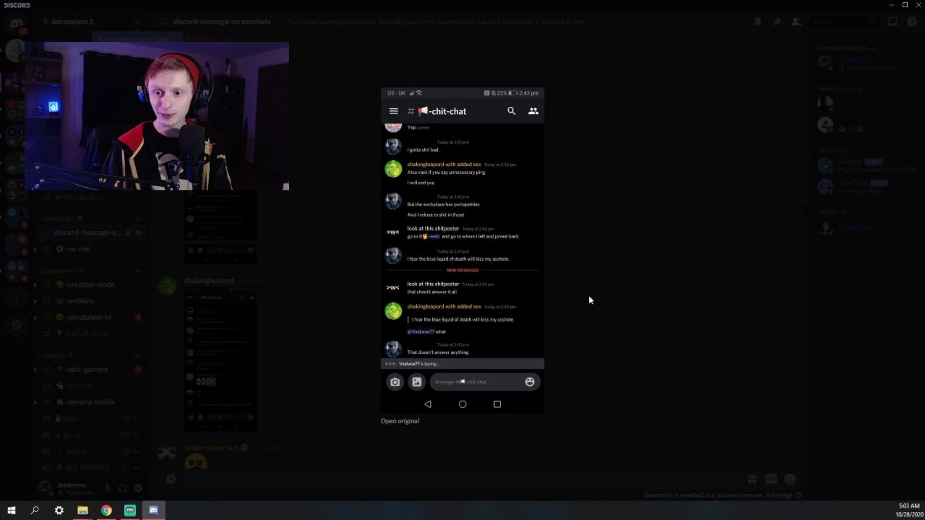
{"action": "left_click", "coordinate": [588, 295]}
{"action": "scroll", "coordinate": [497, 291], "scroll_direction": "up", "scroll_amount": 15}
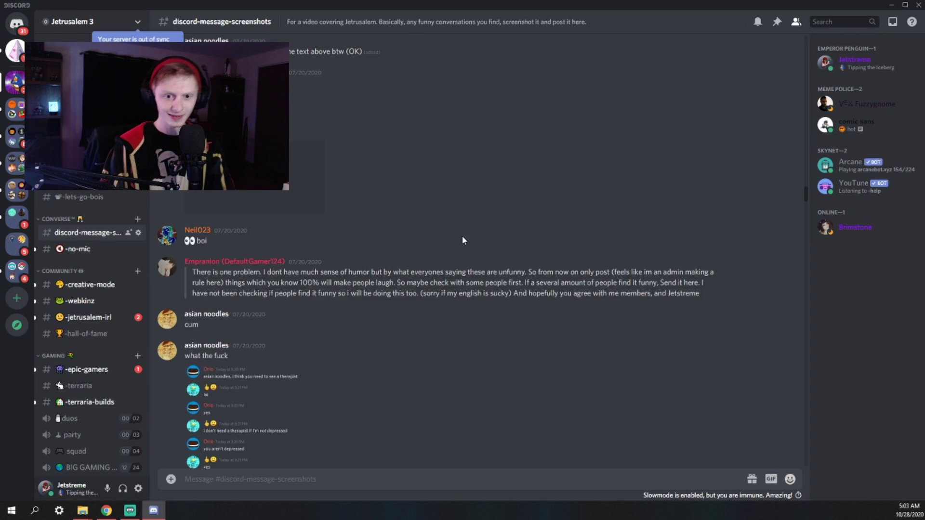
{"action": "scroll", "coordinate": [486, 245], "scroll_direction": "up", "scroll_amount": 5}
{"action": "scroll", "coordinate": [548, 332], "scroll_direction": "up", "scroll_amount": 10}
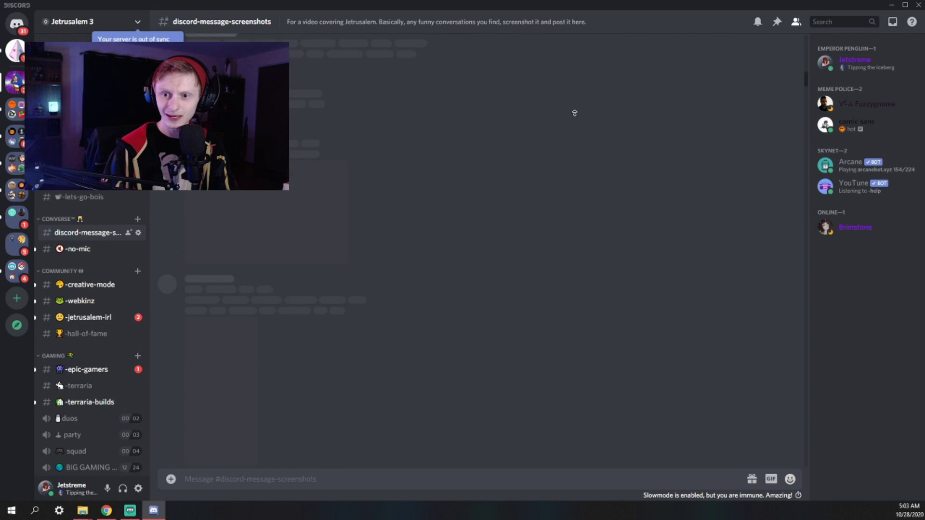
{"action": "scroll", "coordinate": [559, 99], "scroll_direction": "up", "scroll_amount": 10}
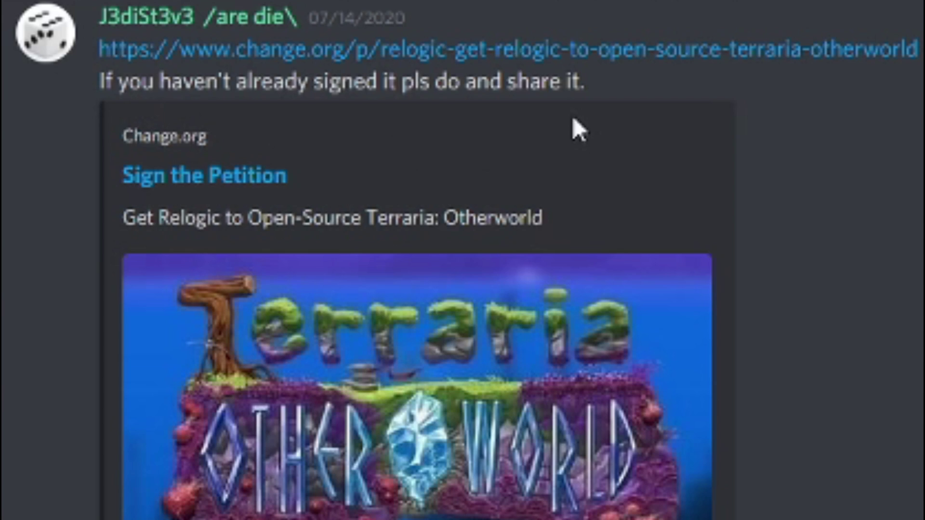
{"action": "scroll", "coordinate": [572, 116], "scroll_direction": "down", "scroll_amount": 5}
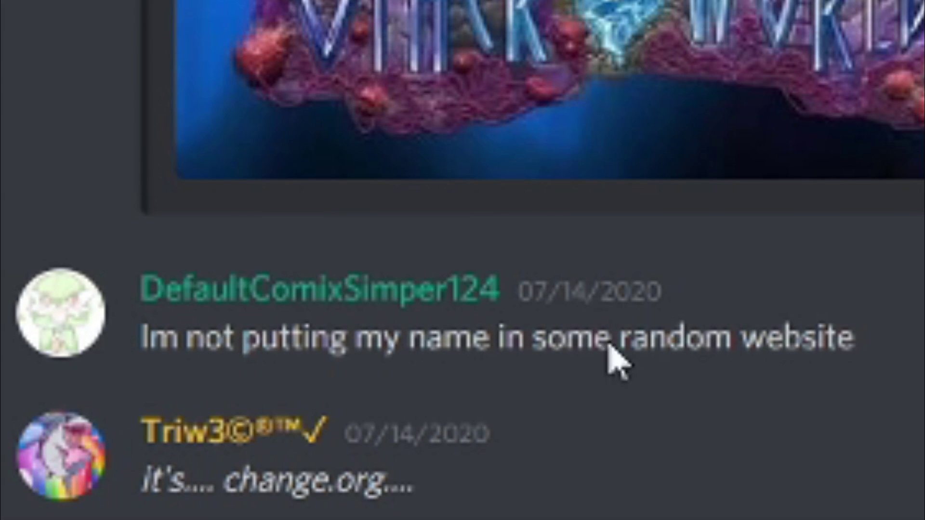
{"action": "left_click", "coordinate": [651, 367]}
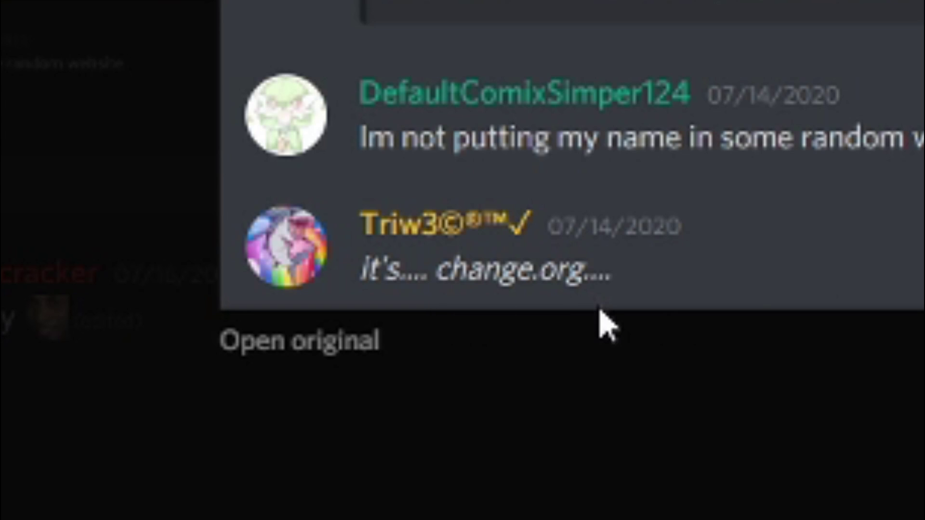
{"action": "left_click", "coordinate": [615, 384]}
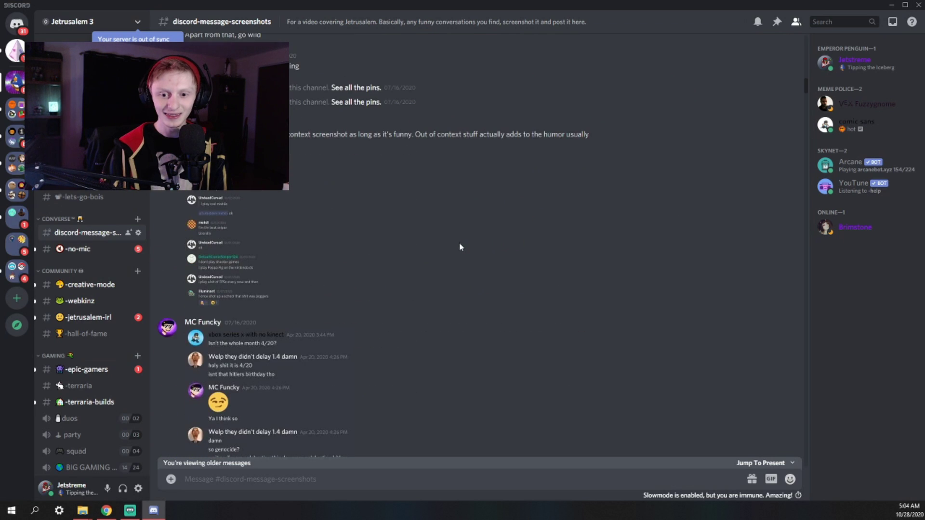
{"action": "scroll", "coordinate": [455, 249], "scroll_direction": "down", "scroll_amount": 10}
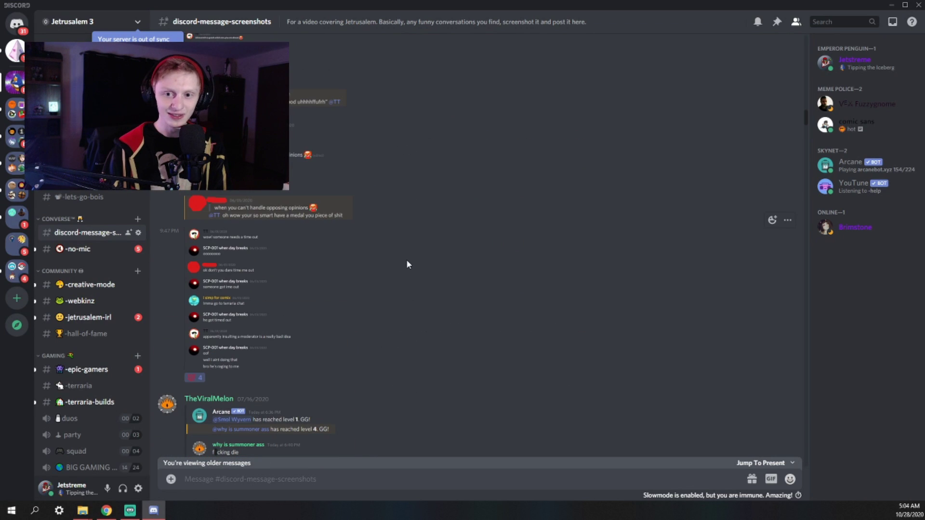
Reset Read Messages and Attach Files to default on #discord-message-screenshots, then choose Delete Channel.
{"action": "left_click", "coordinate": [77, 249]}
{"action": "left_click", "coordinate": [138, 233]}
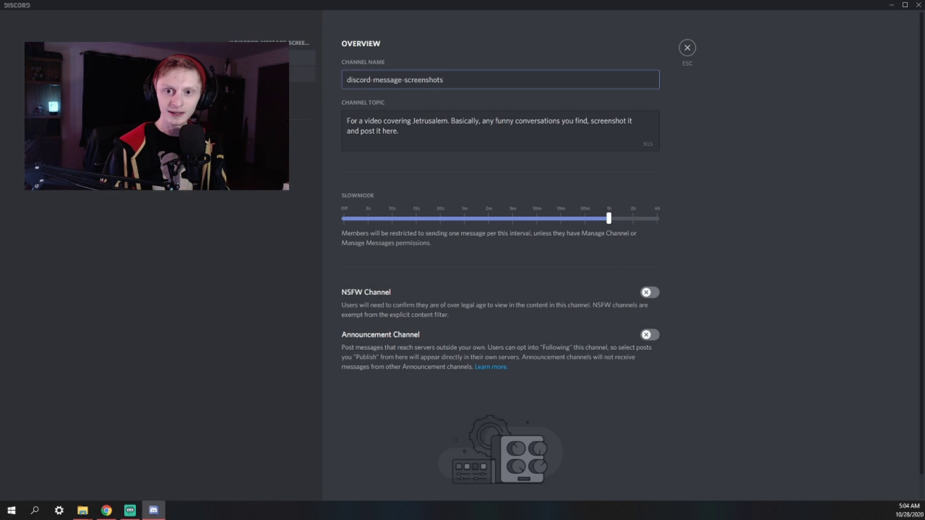
{"action": "left_click", "coordinate": [269, 74]}
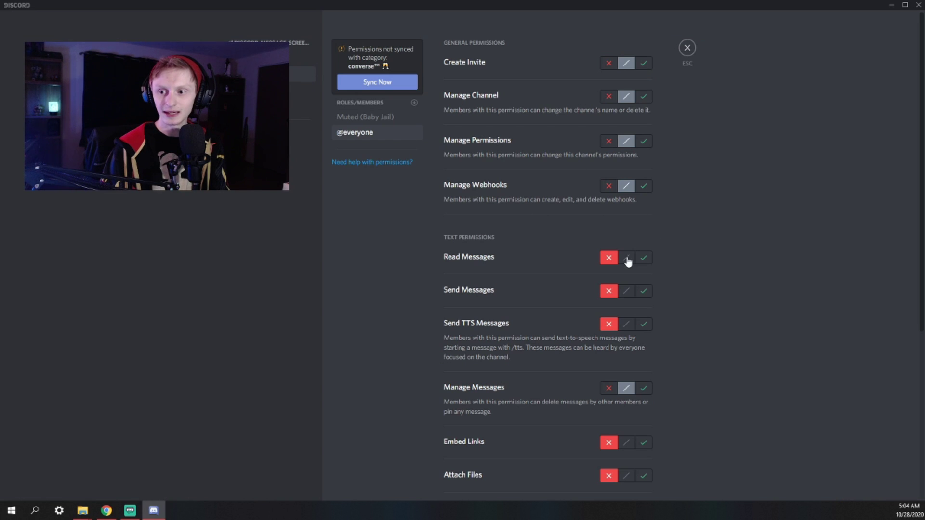
{"action": "left_click", "coordinate": [626, 258]}
{"action": "scroll", "coordinate": [629, 334], "scroll_direction": "down", "scroll_amount": 3}
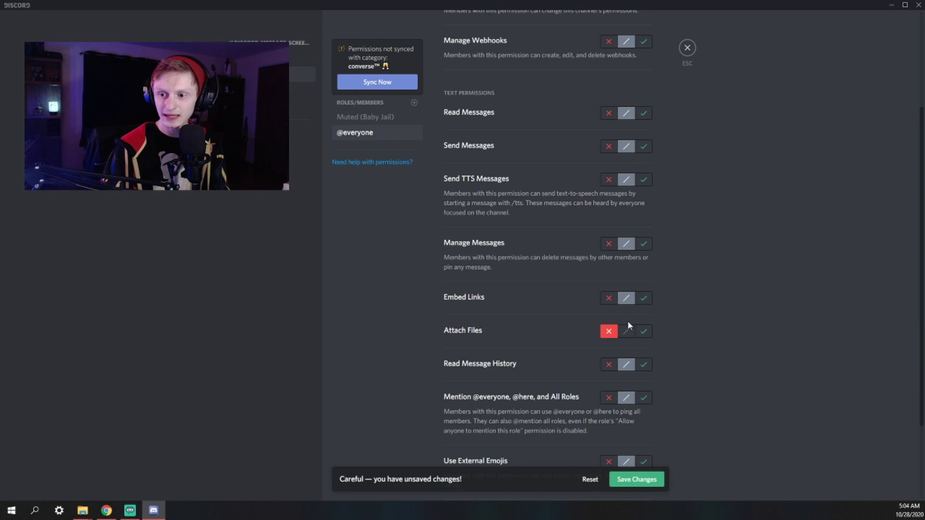
{"action": "left_click", "coordinate": [627, 330]}
{"action": "scroll", "coordinate": [612, 316], "scroll_direction": "down", "scroll_amount": 2}
{"action": "scroll", "coordinate": [561, 403], "scroll_direction": "up", "scroll_amount": 5}
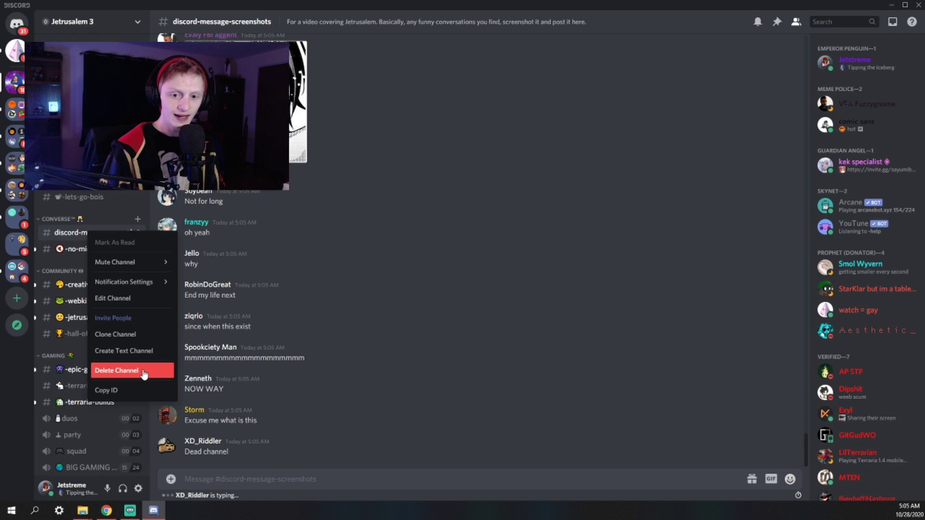
{"action": "left_click", "coordinate": [154, 373]}
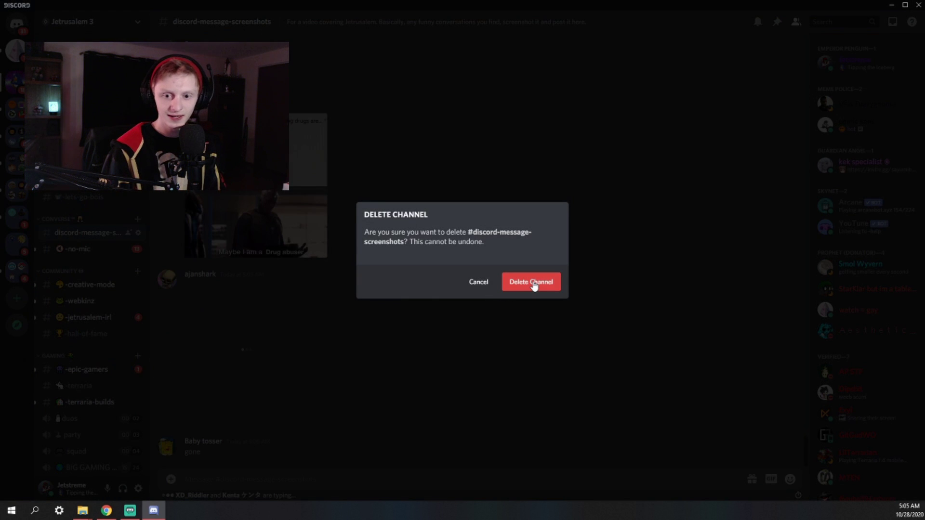
Cancel the deletion, view the meme full size, then delete #discord-message-screenshots from its context menu.
{"action": "left_click", "coordinate": [474, 286]}
{"action": "left_click", "coordinate": [279, 232]}
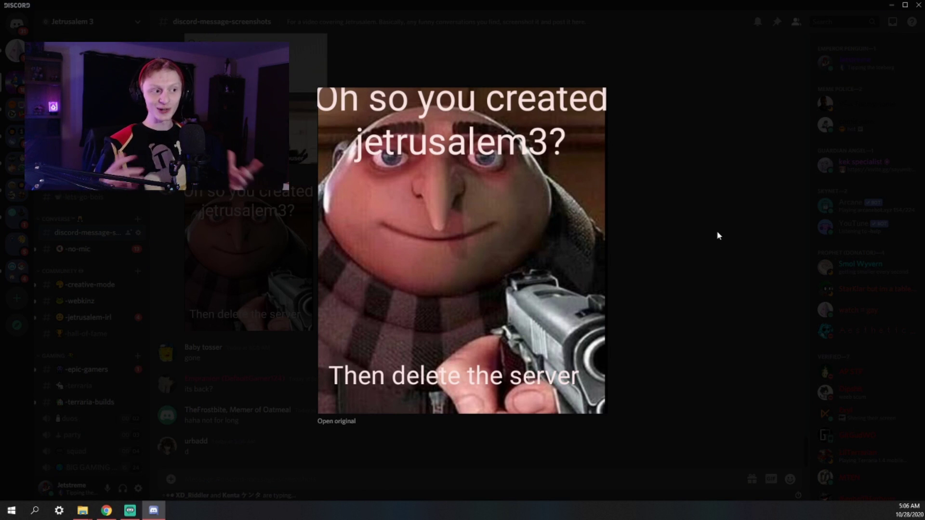
{"action": "left_click", "coordinate": [736, 237]}
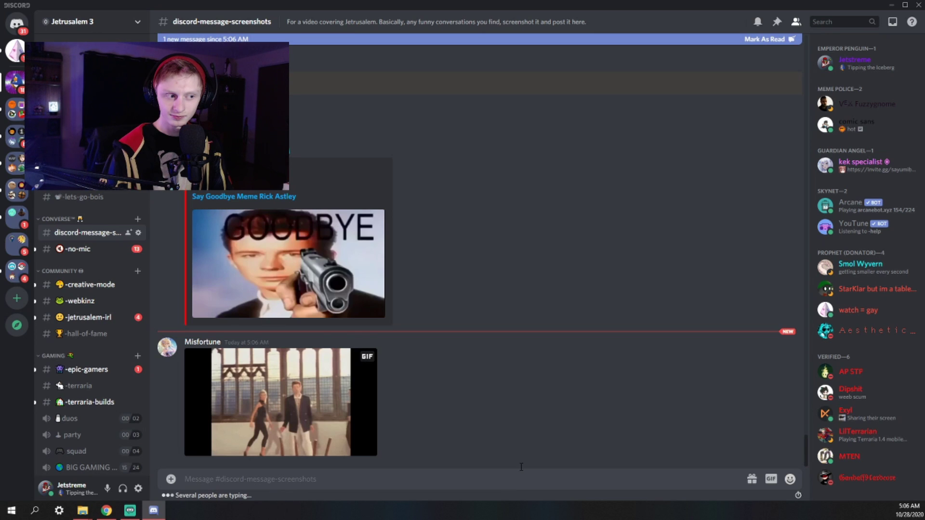
{"action": "right_click", "coordinate": [107, 232]}
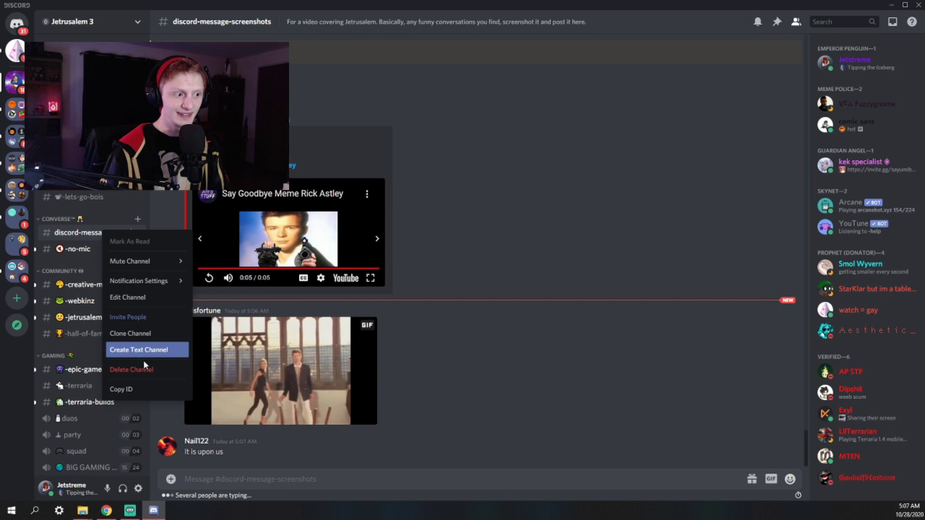
{"action": "left_click", "coordinate": [140, 369]}
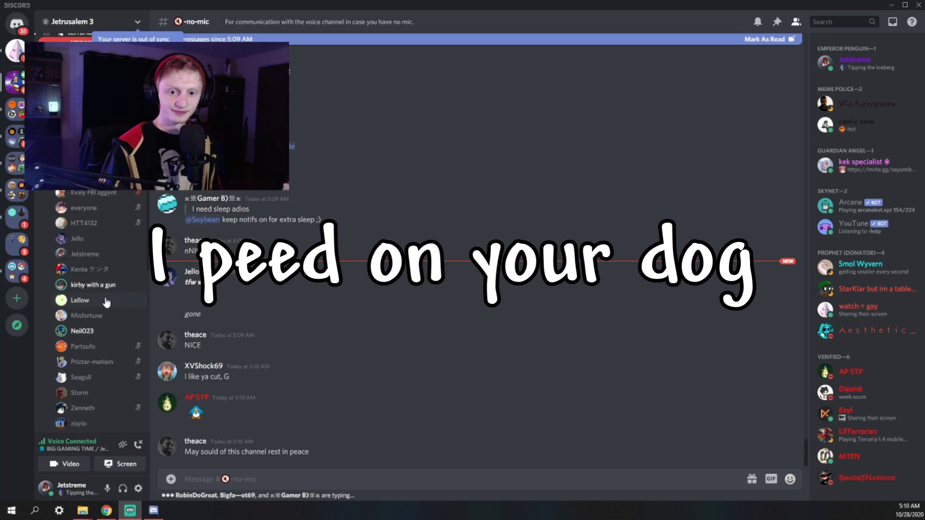
Remove the BIG GAMING TIME voice channel via its context menu and confirm.
{"action": "right_click", "coordinate": [95, 72]}
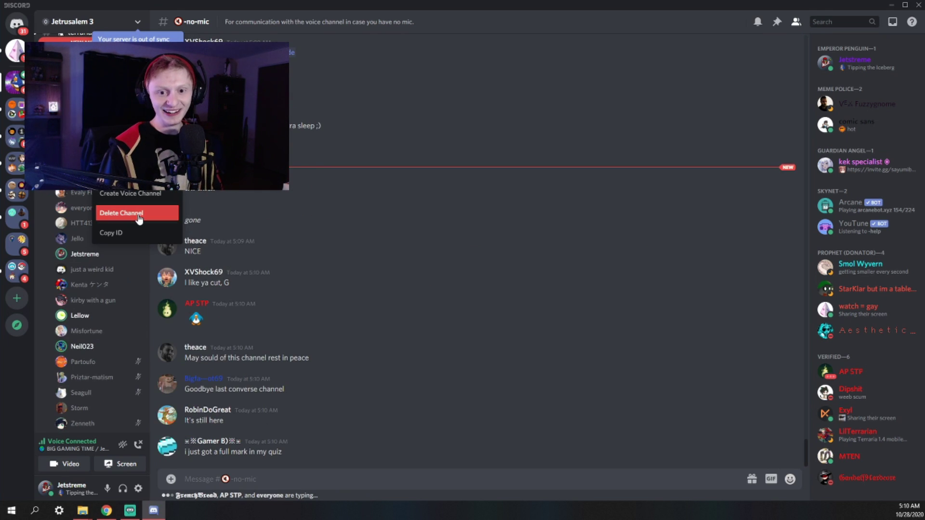
{"action": "left_click", "coordinate": [138, 218]}
{"action": "left_click", "coordinate": [510, 276]}
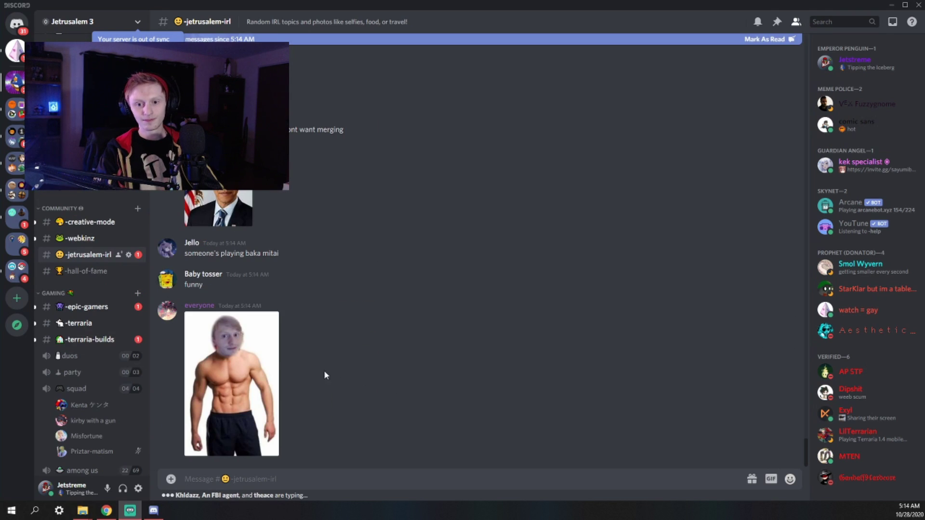
Enlarge a posted image, then choose Delete Channel for -jetrusalem-irl from its context menu.
{"action": "scroll", "coordinate": [337, 357], "scroll_direction": "up", "scroll_amount": 4}
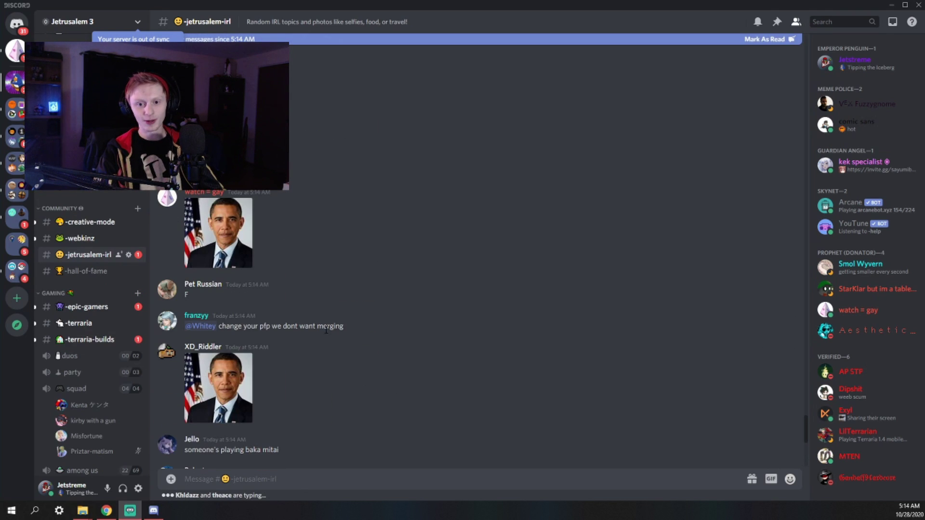
{"action": "scroll", "coordinate": [324, 329], "scroll_direction": "down", "scroll_amount": 4}
{"action": "left_click", "coordinate": [222, 321]}
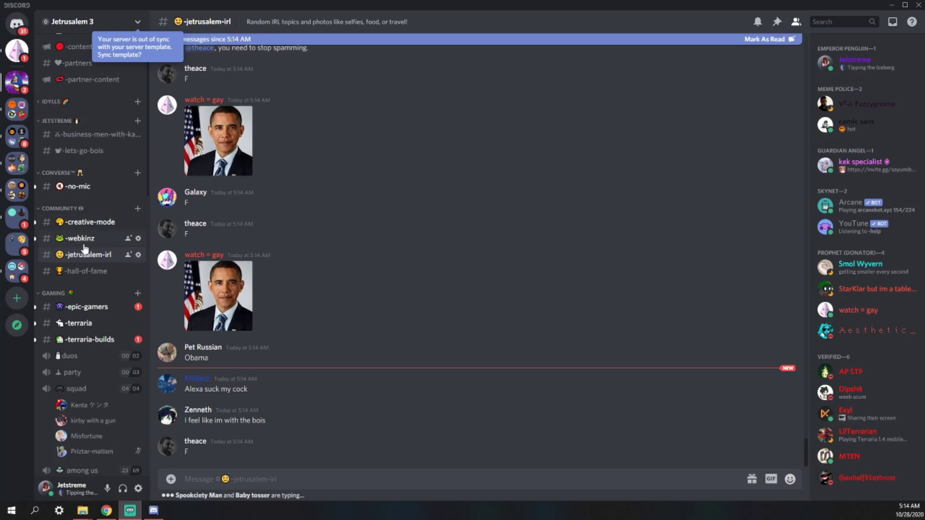
{"action": "right_click", "coordinate": [90, 258]}
{"action": "left_click", "coordinate": [124, 393]}
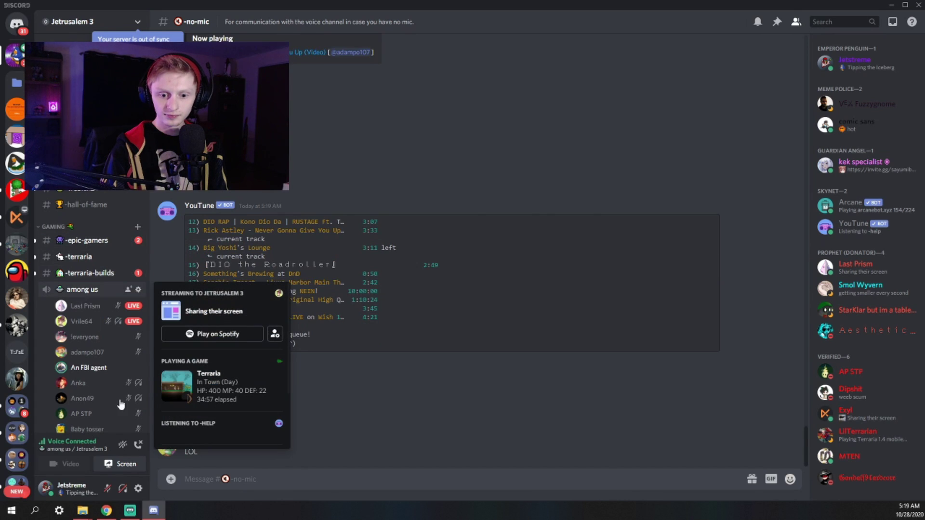
Scroll through the among us call participants.
{"action": "scroll", "coordinate": [121, 404], "scroll_direction": "down", "scroll_amount": 5}
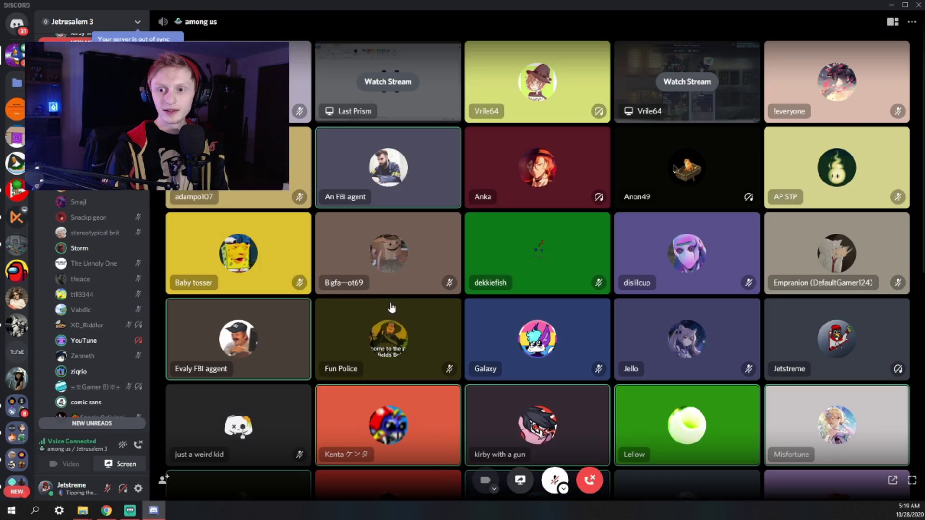
{"action": "scroll", "coordinate": [578, 260], "scroll_direction": "down", "scroll_amount": 8}
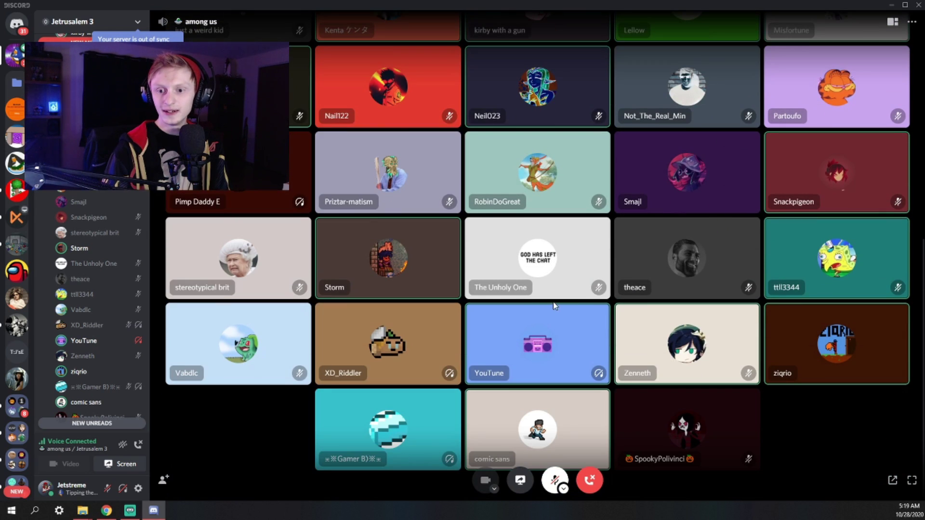
{"action": "scroll", "coordinate": [554, 307], "scroll_direction": "up", "scroll_amount": 8}
{"action": "scroll", "coordinate": [466, 233], "scroll_direction": "down", "scroll_amount": 5}
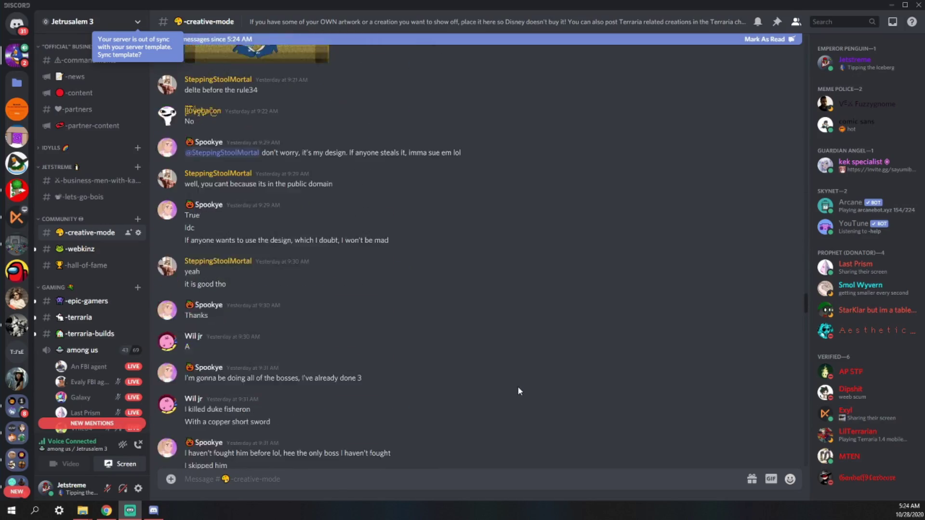
Browse #-creative-mode, viewing the birthday-card drawing and the art-class sketch full size.
{"action": "scroll", "coordinate": [518, 387], "scroll_direction": "up", "scroll_amount": 20}
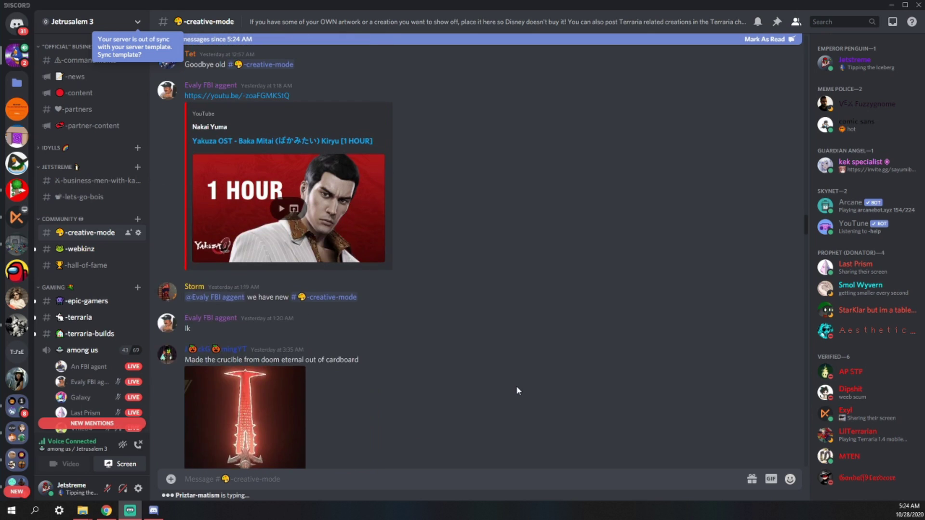
{"action": "scroll", "coordinate": [510, 384], "scroll_direction": "up", "scroll_amount": 15}
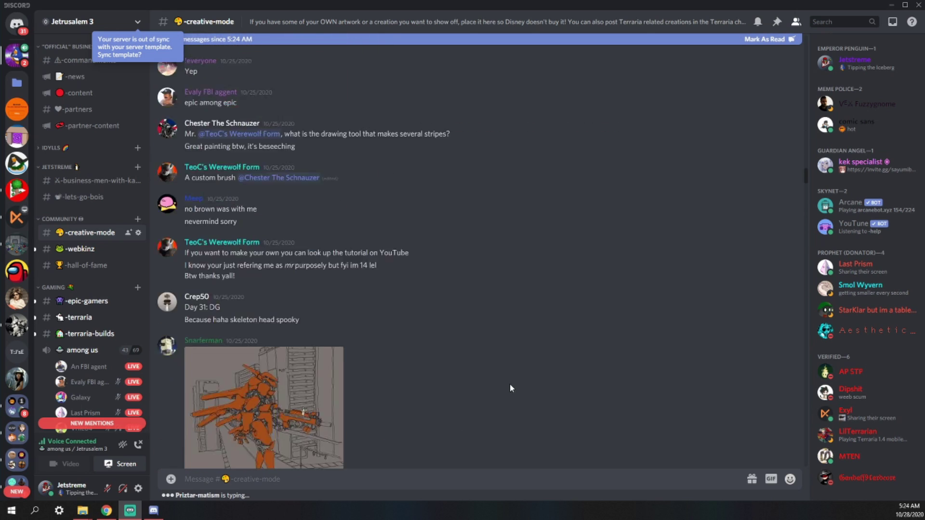
{"action": "scroll", "coordinate": [510, 383], "scroll_direction": "down", "scroll_amount": 10}
{"action": "left_click", "coordinate": [268, 374]}
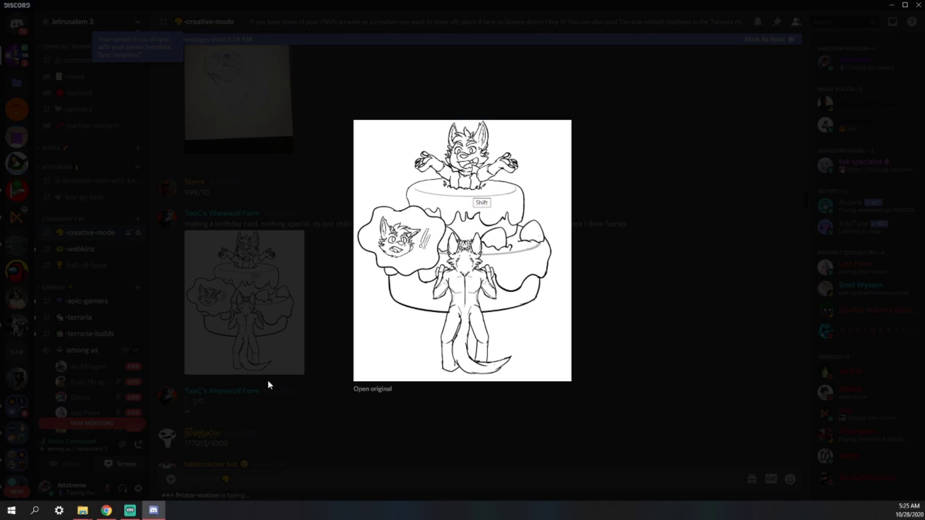
{"action": "left_click", "coordinate": [295, 389]}
{"action": "scroll", "coordinate": [483, 302], "scroll_direction": "up", "scroll_amount": 10}
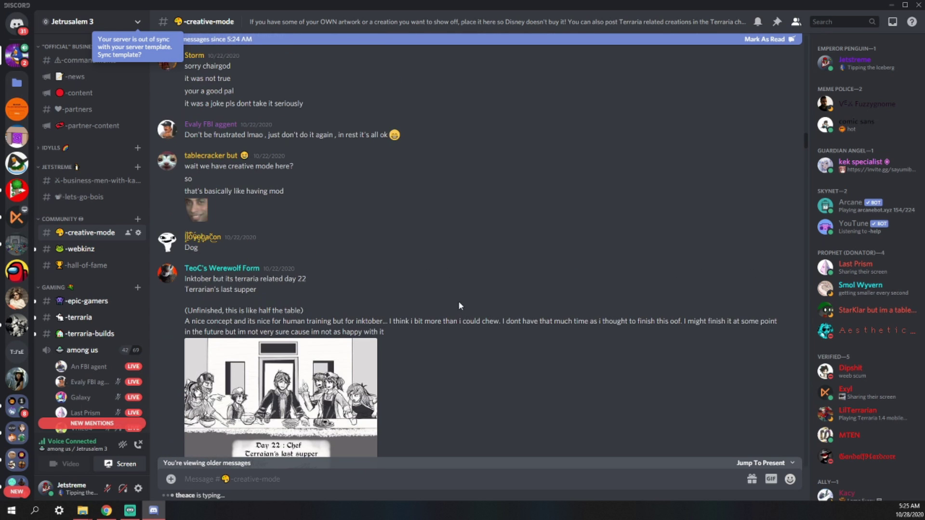
{"action": "scroll", "coordinate": [475, 311], "scroll_direction": "up", "scroll_amount": 10}
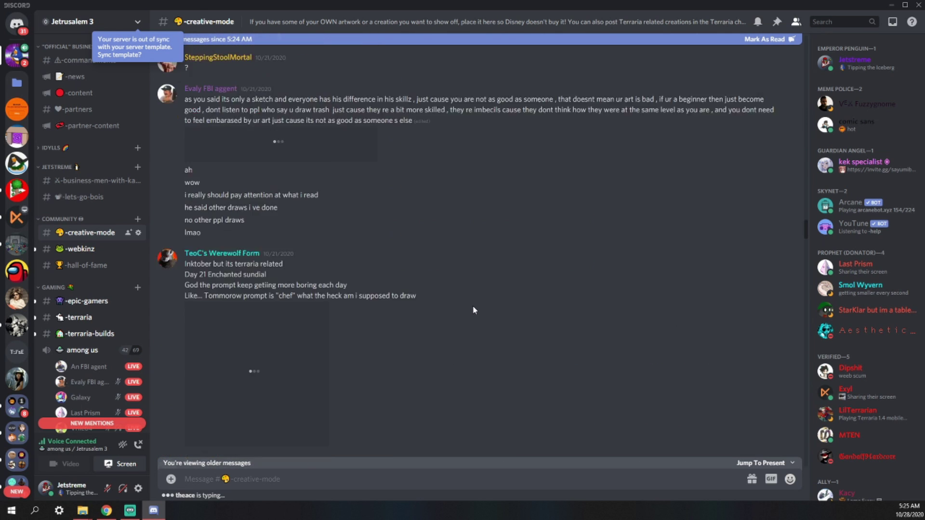
{"action": "scroll", "coordinate": [473, 305], "scroll_direction": "up", "scroll_amount": 15}
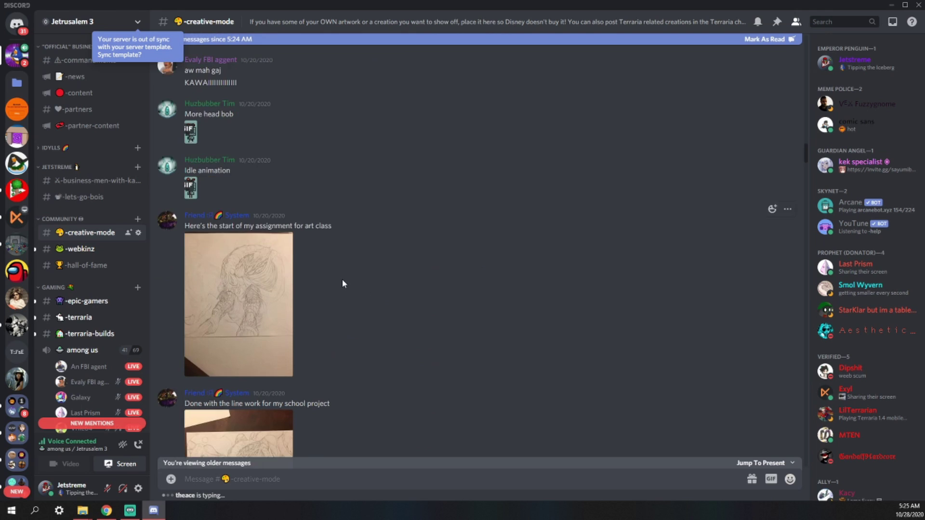
{"action": "scroll", "coordinate": [343, 301], "scroll_direction": "down", "scroll_amount": 1}
{"action": "left_click", "coordinate": [233, 262]}
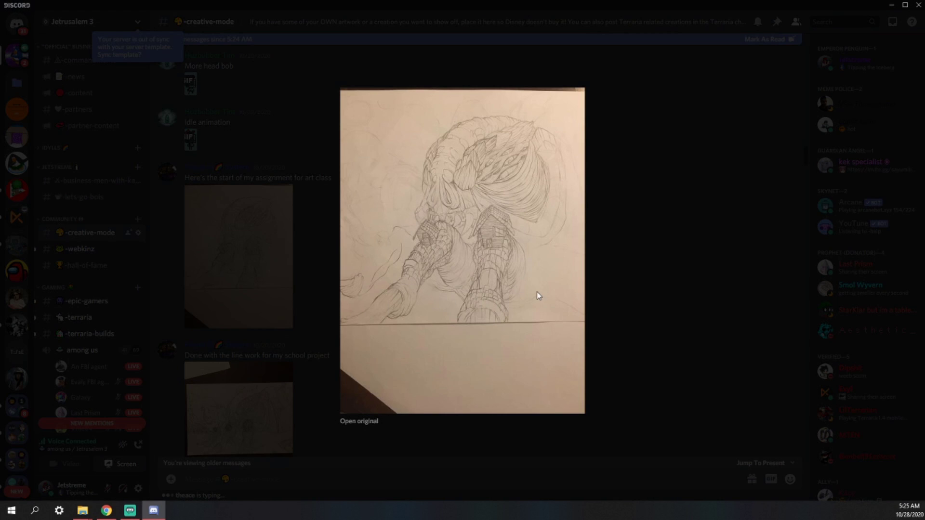
{"action": "left_click", "coordinate": [624, 284]}
{"action": "scroll", "coordinate": [490, 277], "scroll_direction": "down", "scroll_amount": 7}
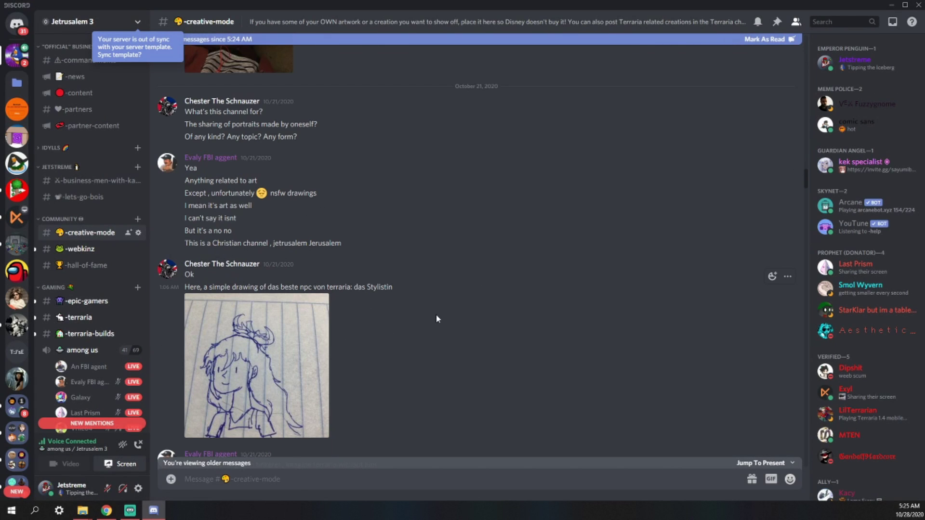
{"action": "scroll", "coordinate": [486, 372], "scroll_direction": "up", "scroll_amount": 5}
{"action": "scroll", "coordinate": [486, 372], "scroll_direction": "up", "scroll_amount": 10}
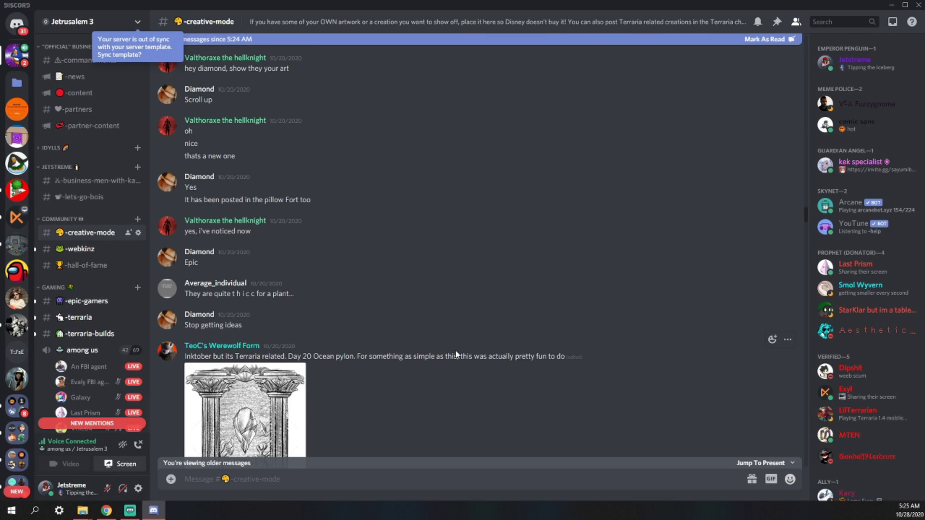
{"action": "left_click", "coordinate": [252, 249]}
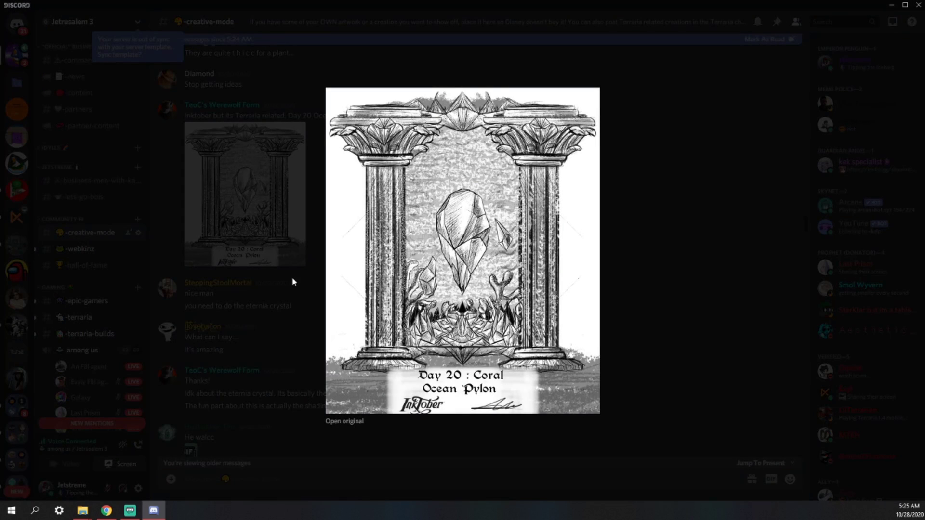
{"action": "left_click", "coordinate": [295, 367]}
{"action": "scroll", "coordinate": [420, 351], "scroll_direction": "up", "scroll_amount": 15}
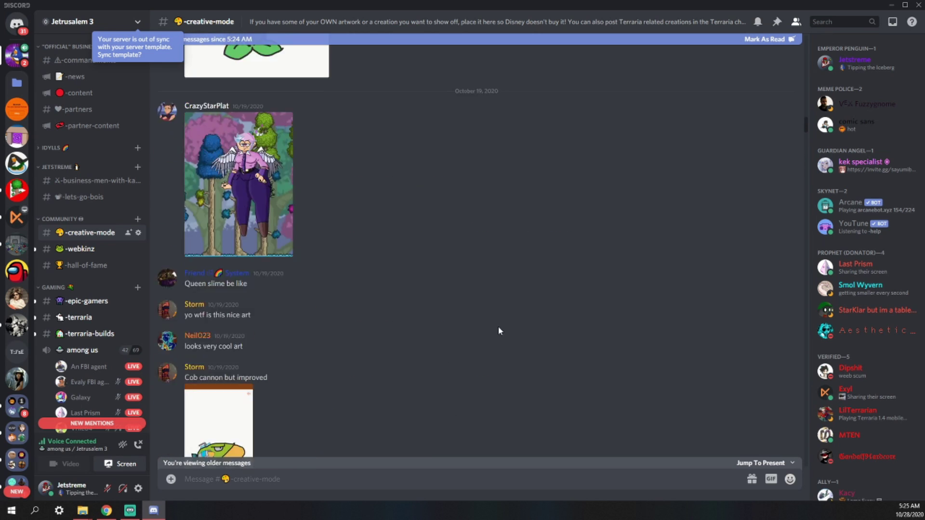
{"action": "scroll", "coordinate": [504, 328], "scroll_direction": "up", "scroll_amount": 15}
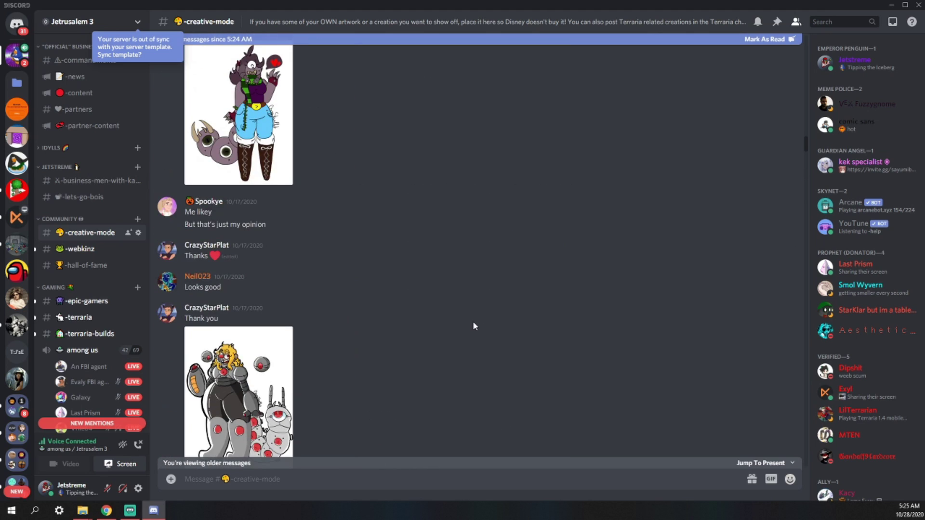
{"action": "scroll", "coordinate": [472, 322], "scroll_direction": "up", "scroll_amount": 5}
{"action": "left_click", "coordinate": [776, 22]}
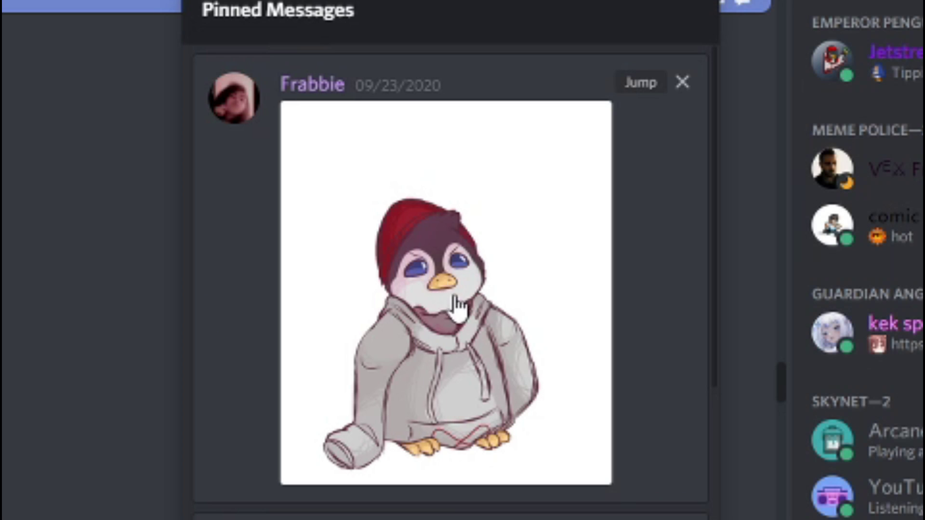
{"action": "scroll", "coordinate": [450, 341], "scroll_direction": "down", "scroll_amount": 5}
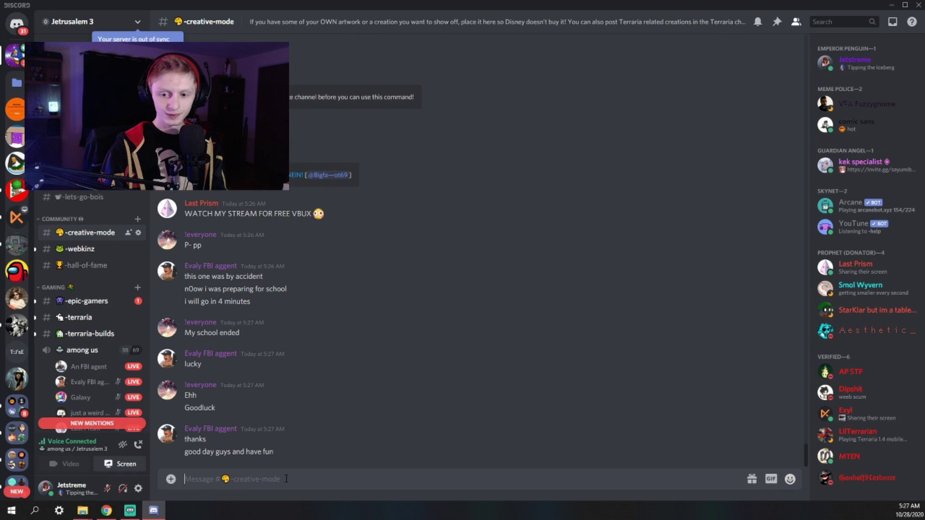
{"action": "type", "text": "@everyone"}
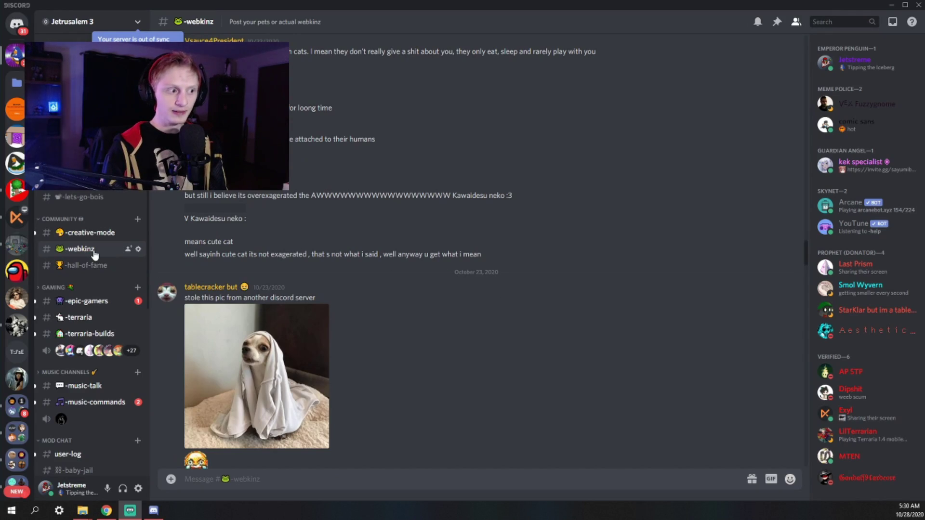
Scroll back through #-webkinz, viewing the grey cat photo and then the two-kitten picture full size.
{"action": "scroll", "coordinate": [636, 302], "scroll_direction": "up", "scroll_amount": 15}
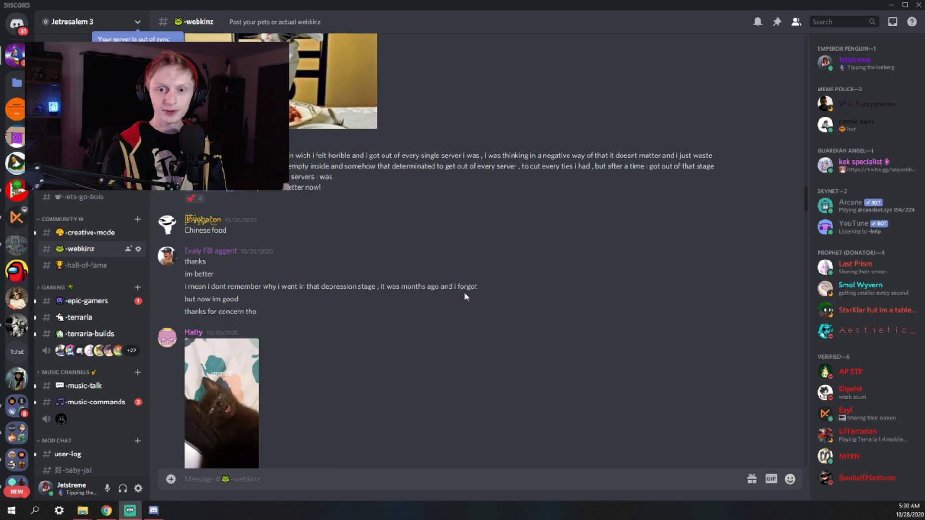
{"action": "scroll", "coordinate": [465, 292], "scroll_direction": "up", "scroll_amount": 15}
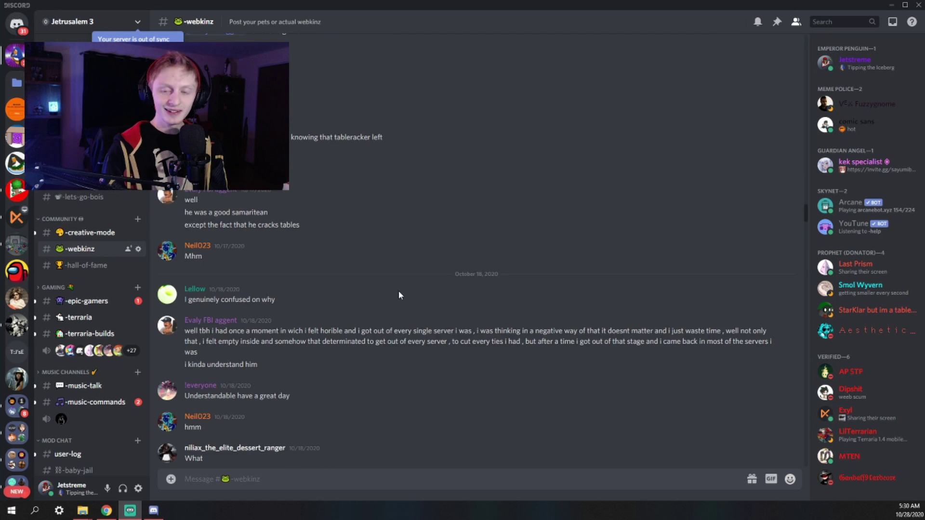
{"action": "scroll", "coordinate": [415, 300], "scroll_direction": "up", "scroll_amount": 10}
{"action": "left_click", "coordinate": [289, 385]}
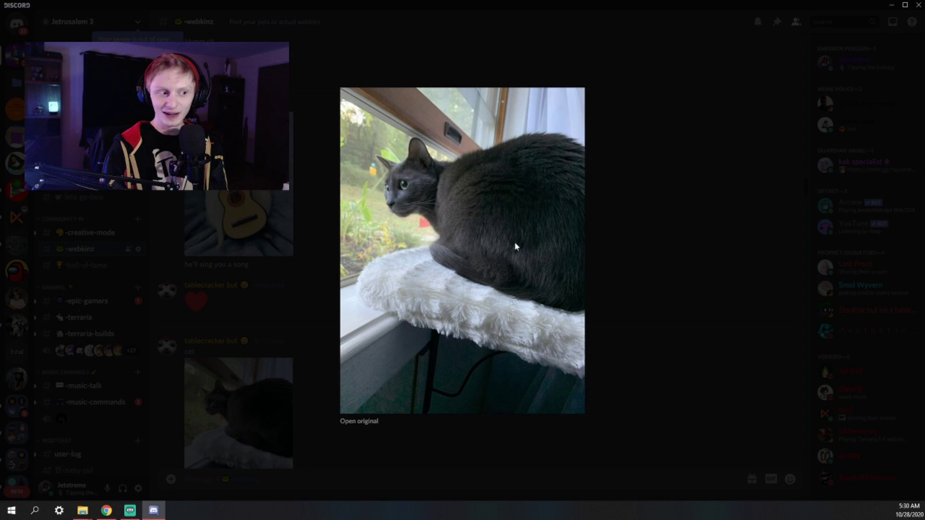
{"action": "left_click", "coordinate": [639, 243]}
{"action": "scroll", "coordinate": [337, 308], "scroll_direction": "up", "scroll_amount": 5}
{"action": "left_click", "coordinate": [277, 322]}
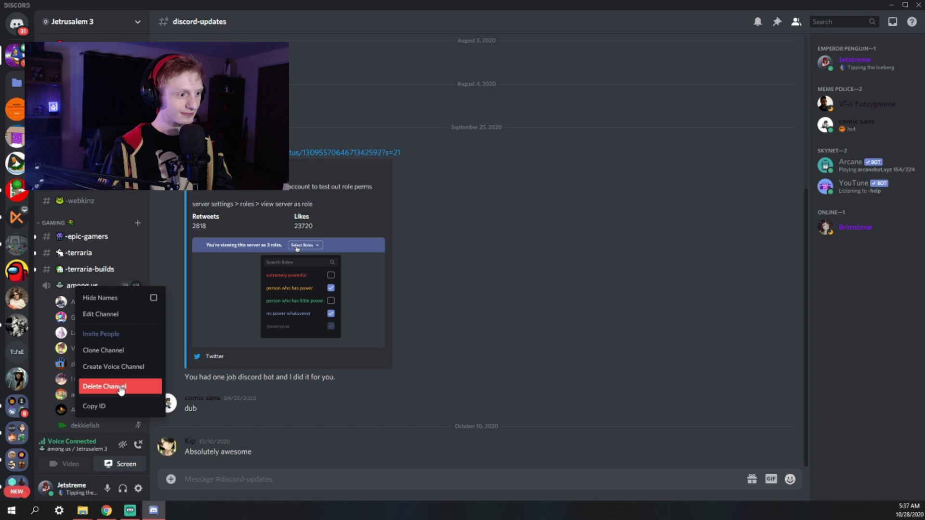
Delete the among us voice channel, confirming the deletion, and scroll down the channel list.
{"action": "left_click", "coordinate": [120, 387]}
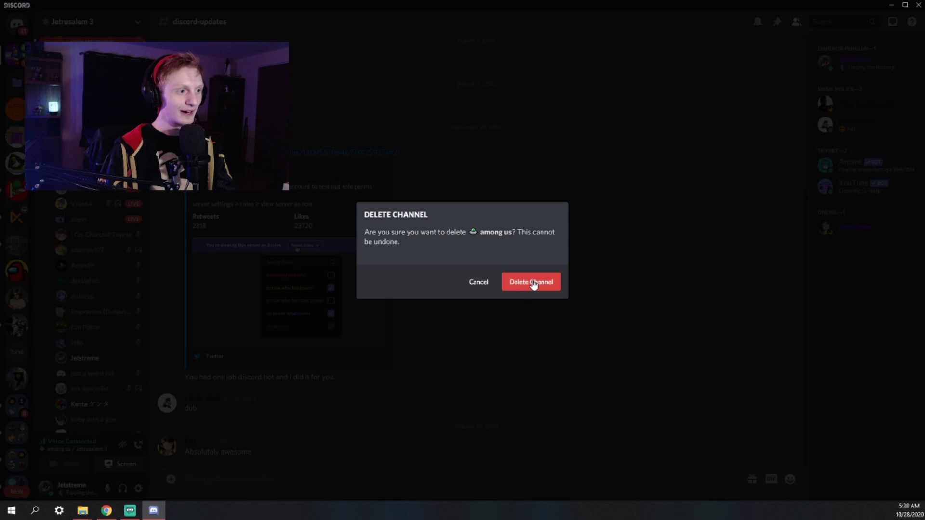
{"action": "left_click", "coordinate": [532, 283]}
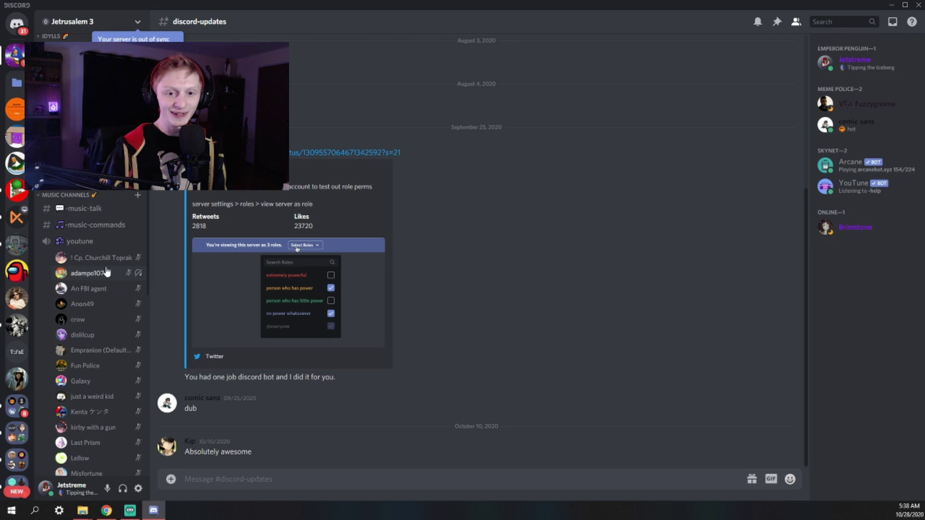
{"action": "scroll", "coordinate": [107, 298], "scroll_direction": "down", "scroll_amount": 3}
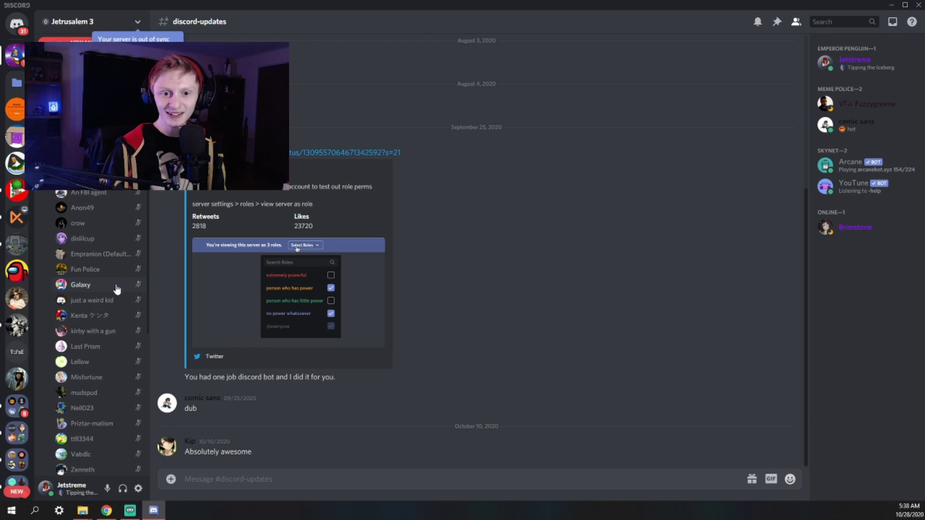
{"action": "scroll", "coordinate": [116, 308], "scroll_direction": "down", "scroll_amount": 3}
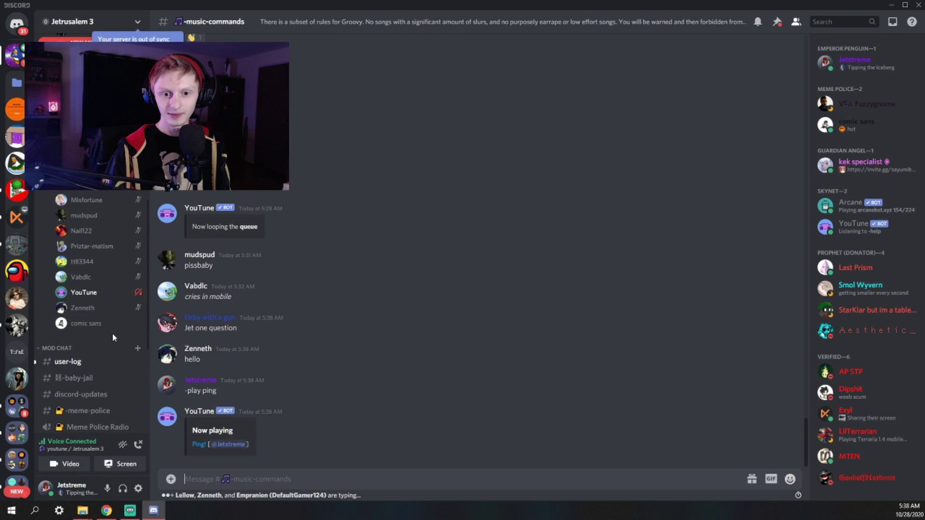
Turn on Server Mute for the YouTune bot in the youtune voice channel.
{"action": "scroll", "coordinate": [119, 361], "scroll_direction": "up", "scroll_amount": 1}
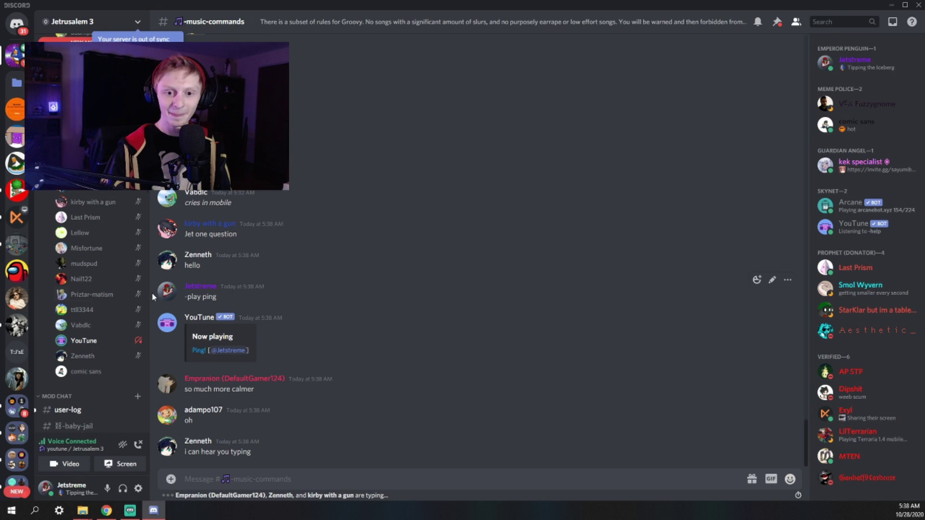
{"action": "scroll", "coordinate": [117, 323], "scroll_direction": "up", "scroll_amount": 2}
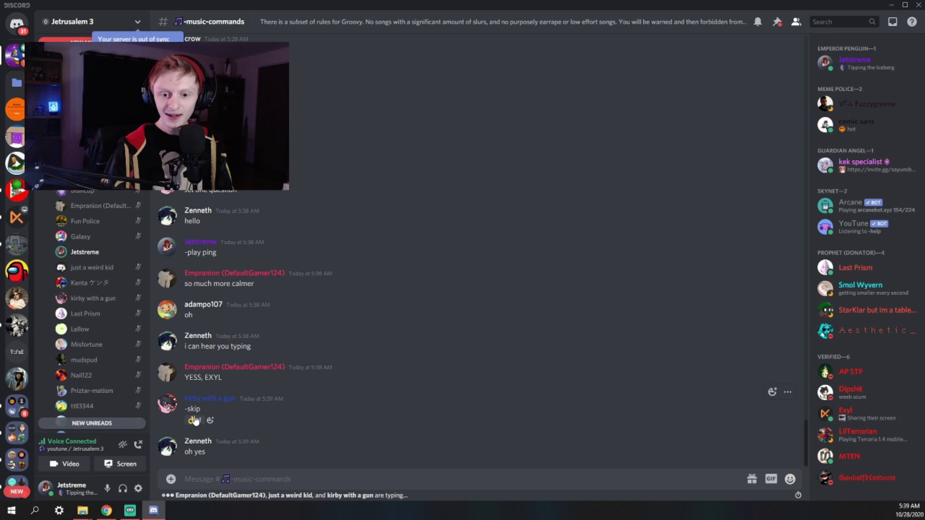
{"action": "scroll", "coordinate": [92, 313], "scroll_direction": "down", "scroll_amount": 3}
{"action": "right_click", "coordinate": [96, 186]}
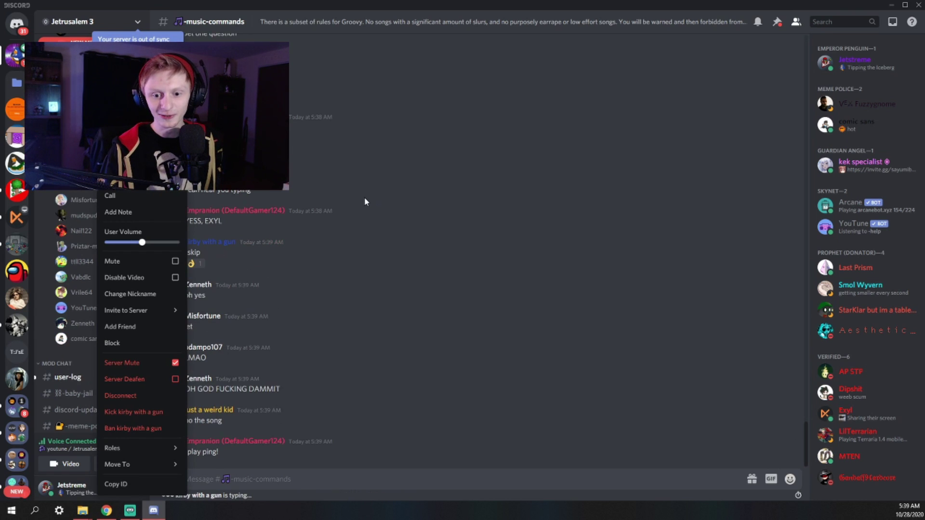
{"action": "right_click", "coordinate": [92, 308]}
{"action": "left_click", "coordinate": [181, 363]}
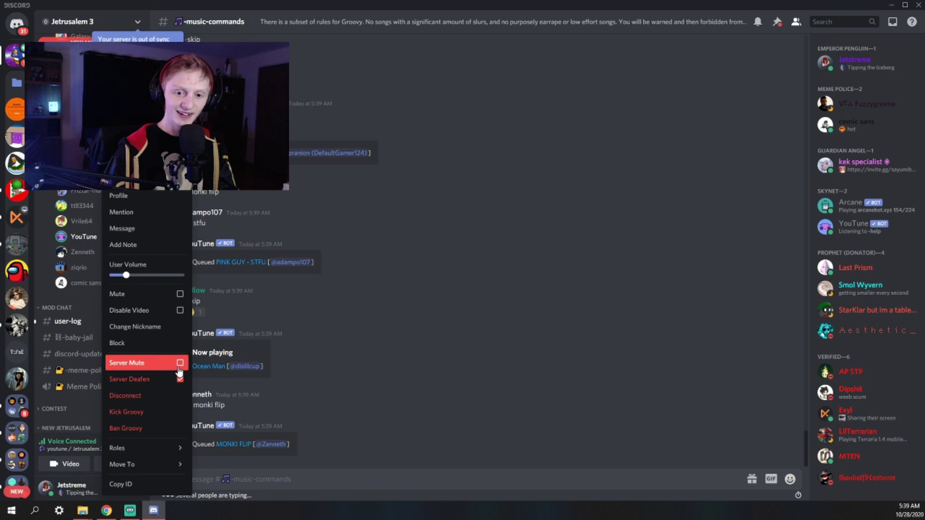
{"action": "left_click", "coordinate": [384, 260]}
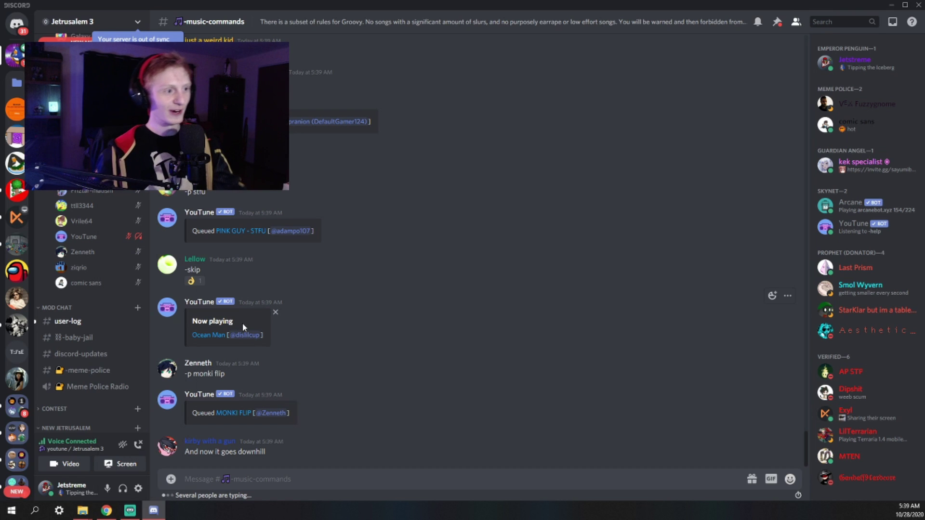